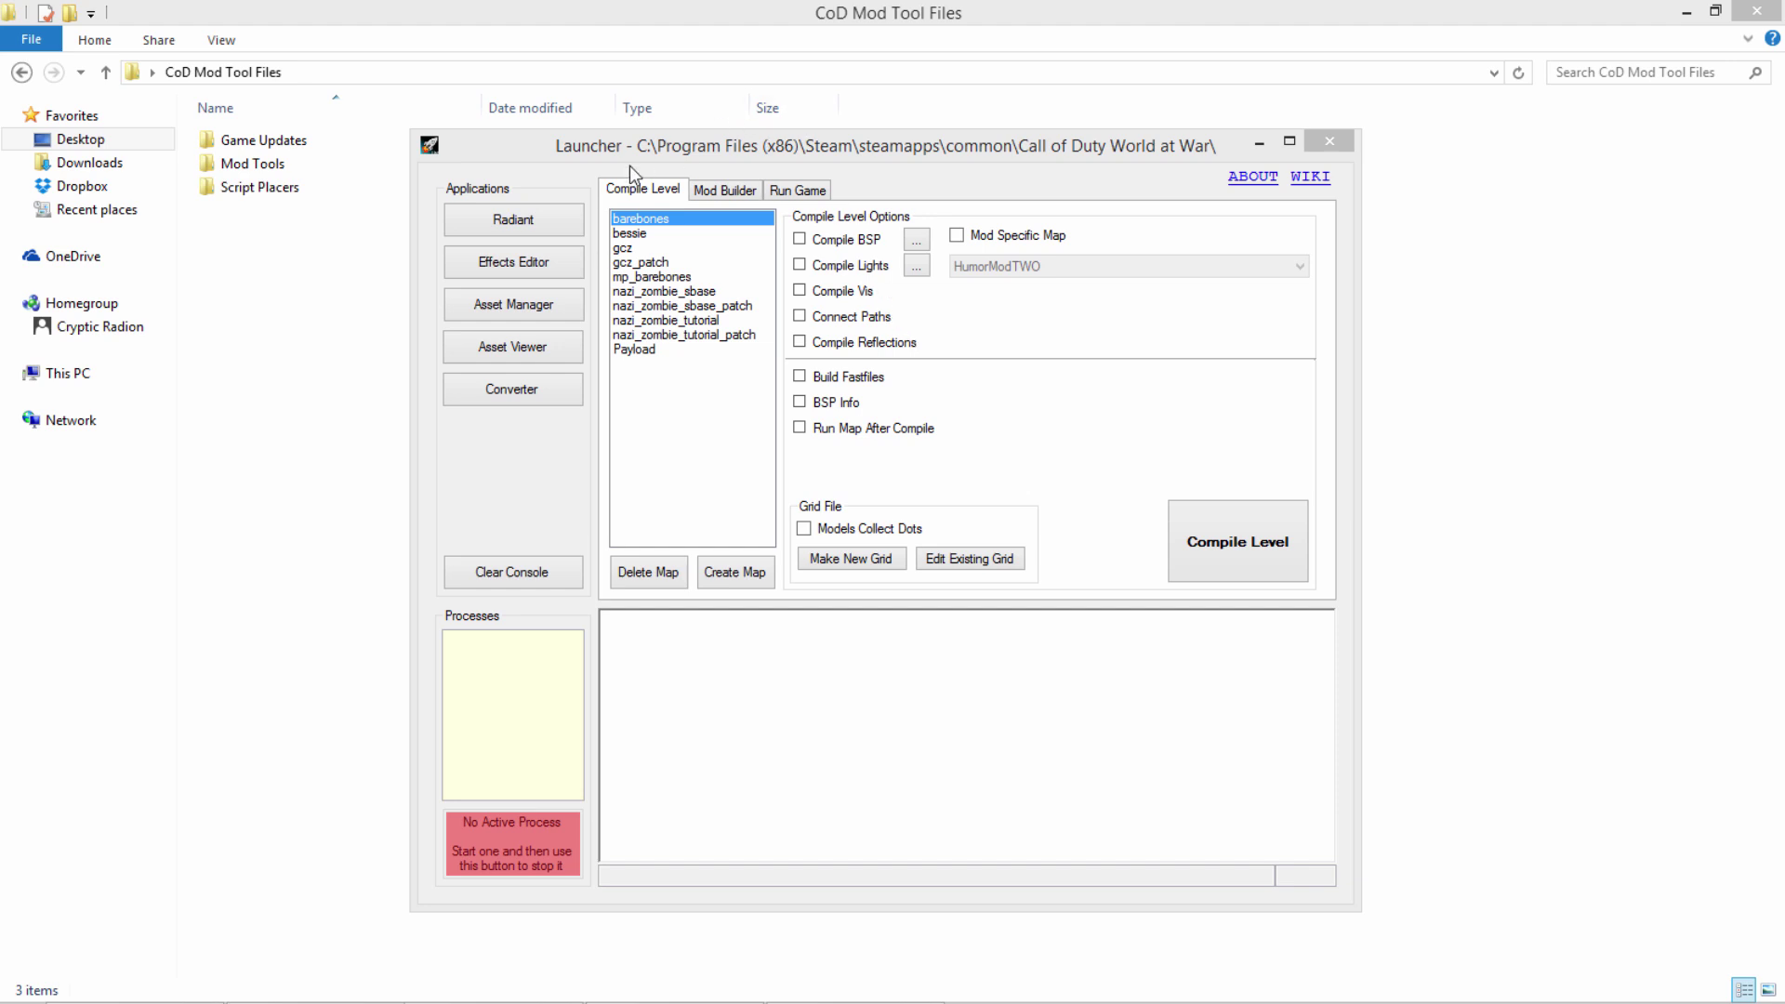
Show Steam's library page for Call of Duty: World at War on top of File Explorer
click(1260, 144)
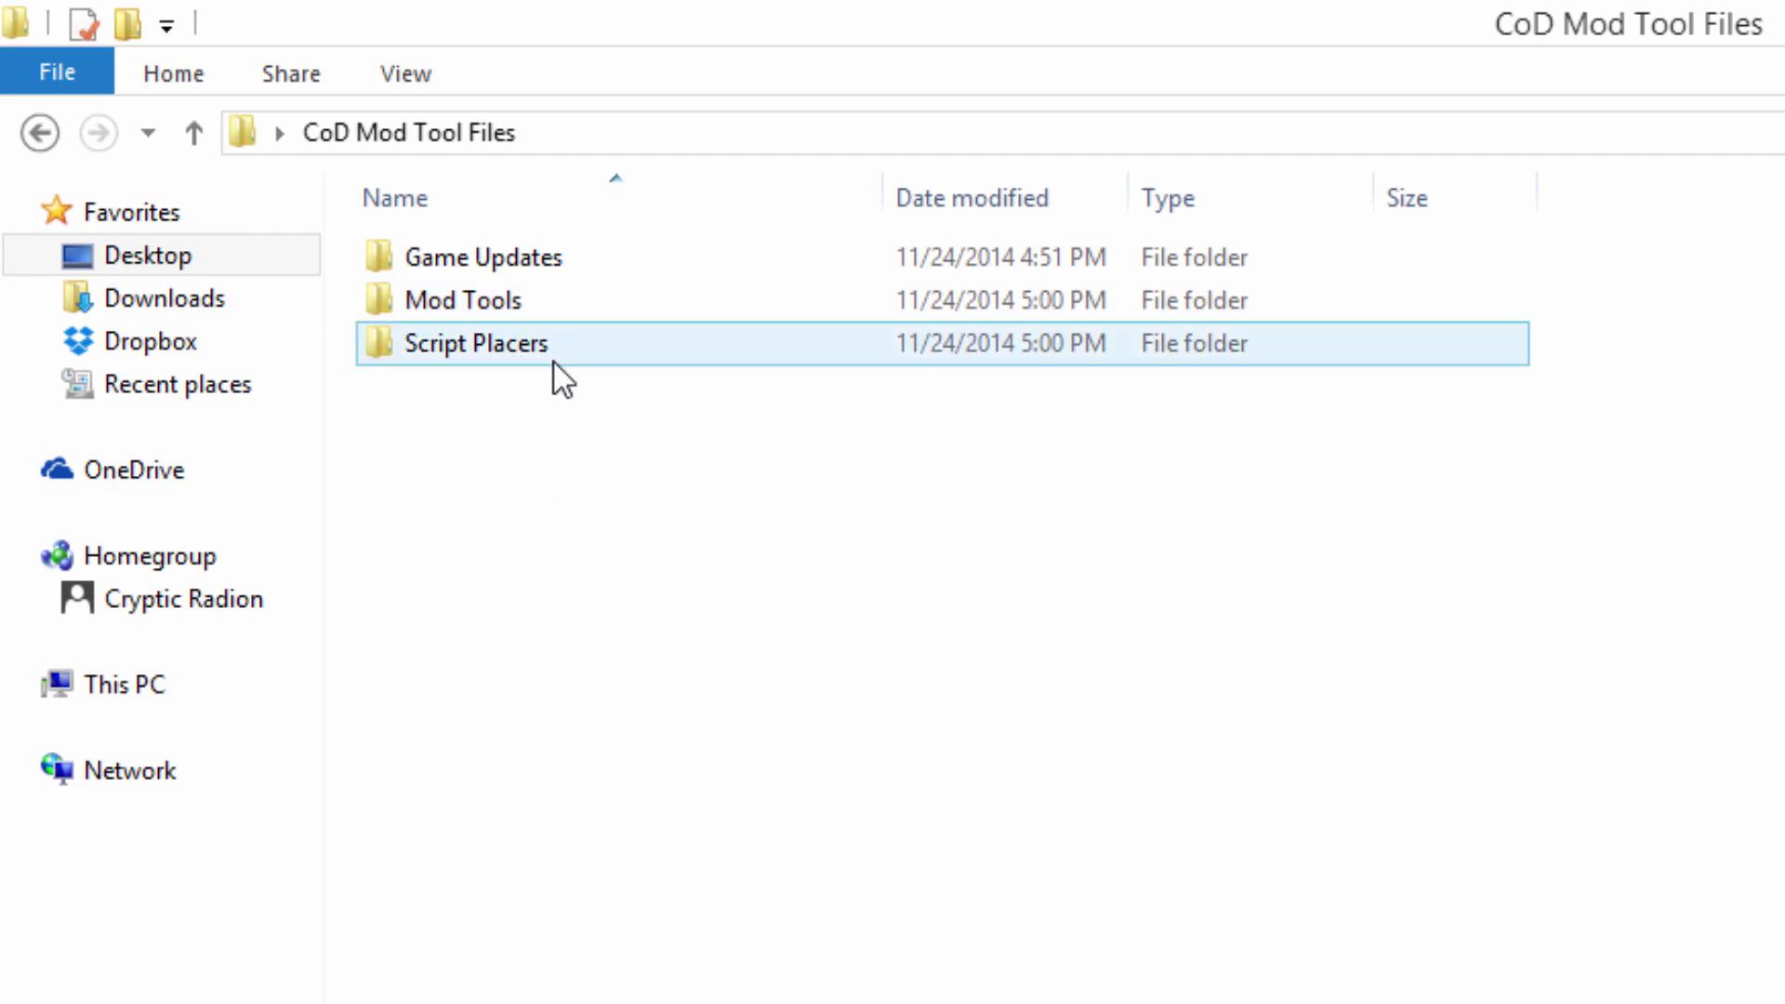
mouse_move(554, 363)
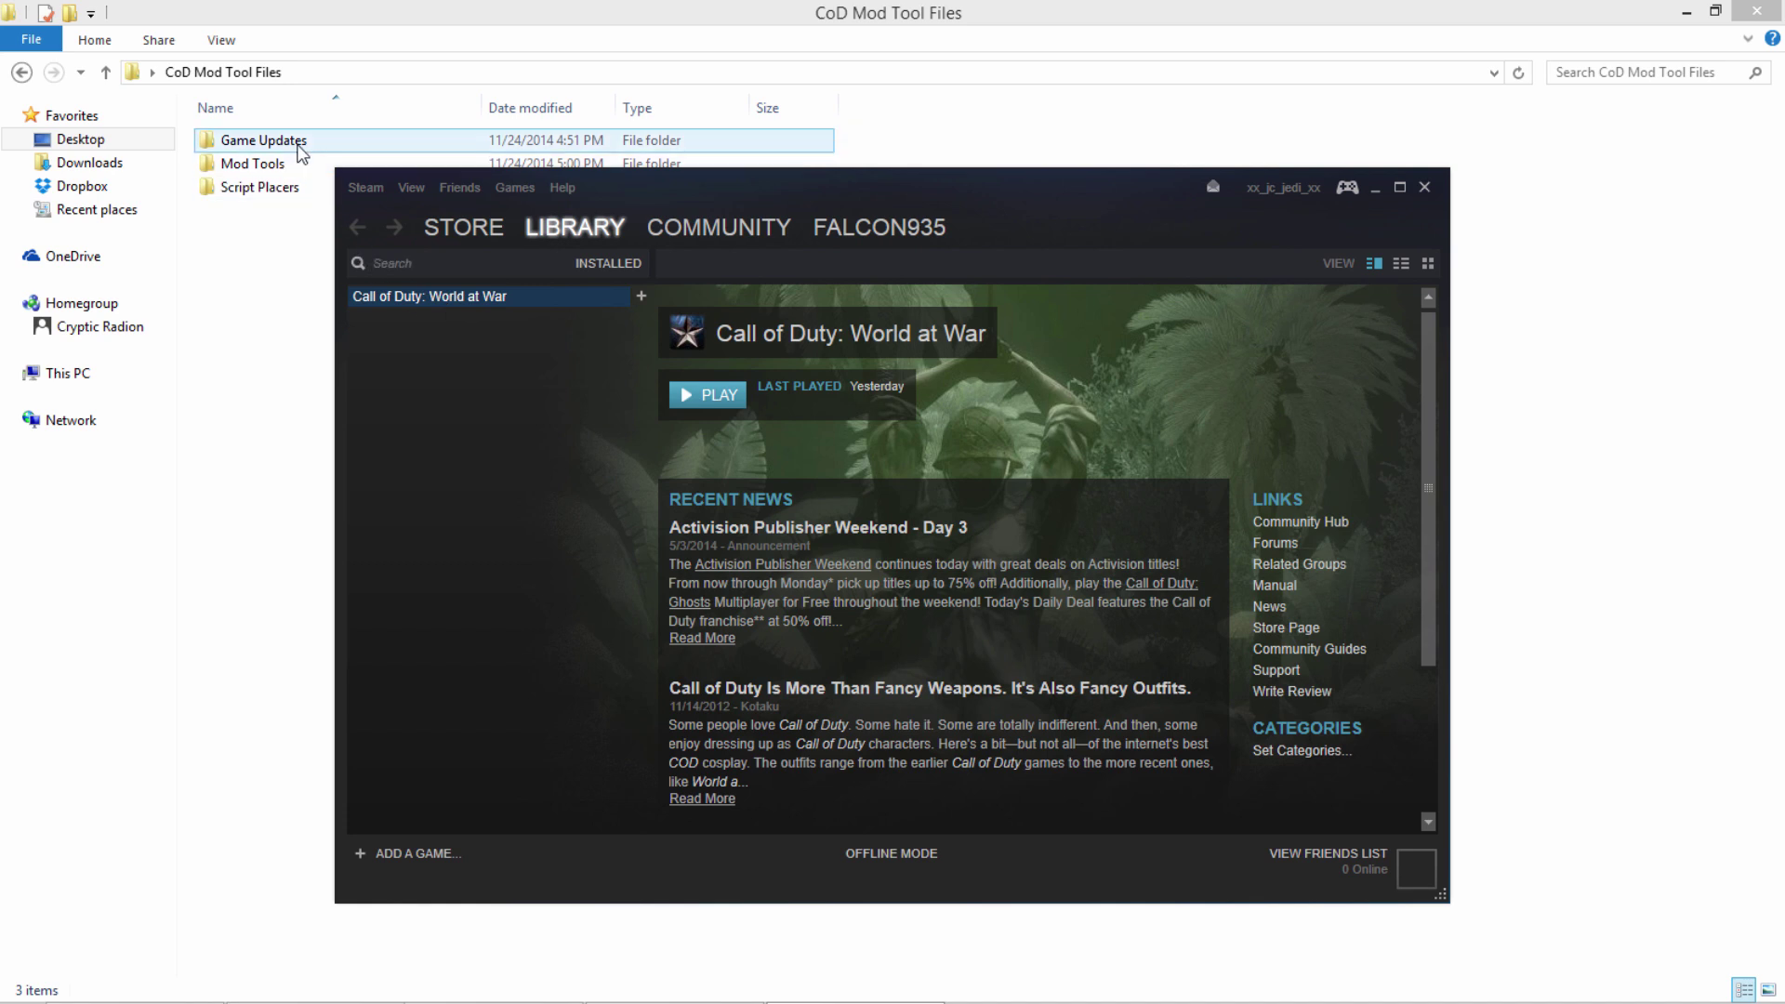
Bring the CoD Mod Tool Files folder with its three subfolders back in front of Steam
click(283, 370)
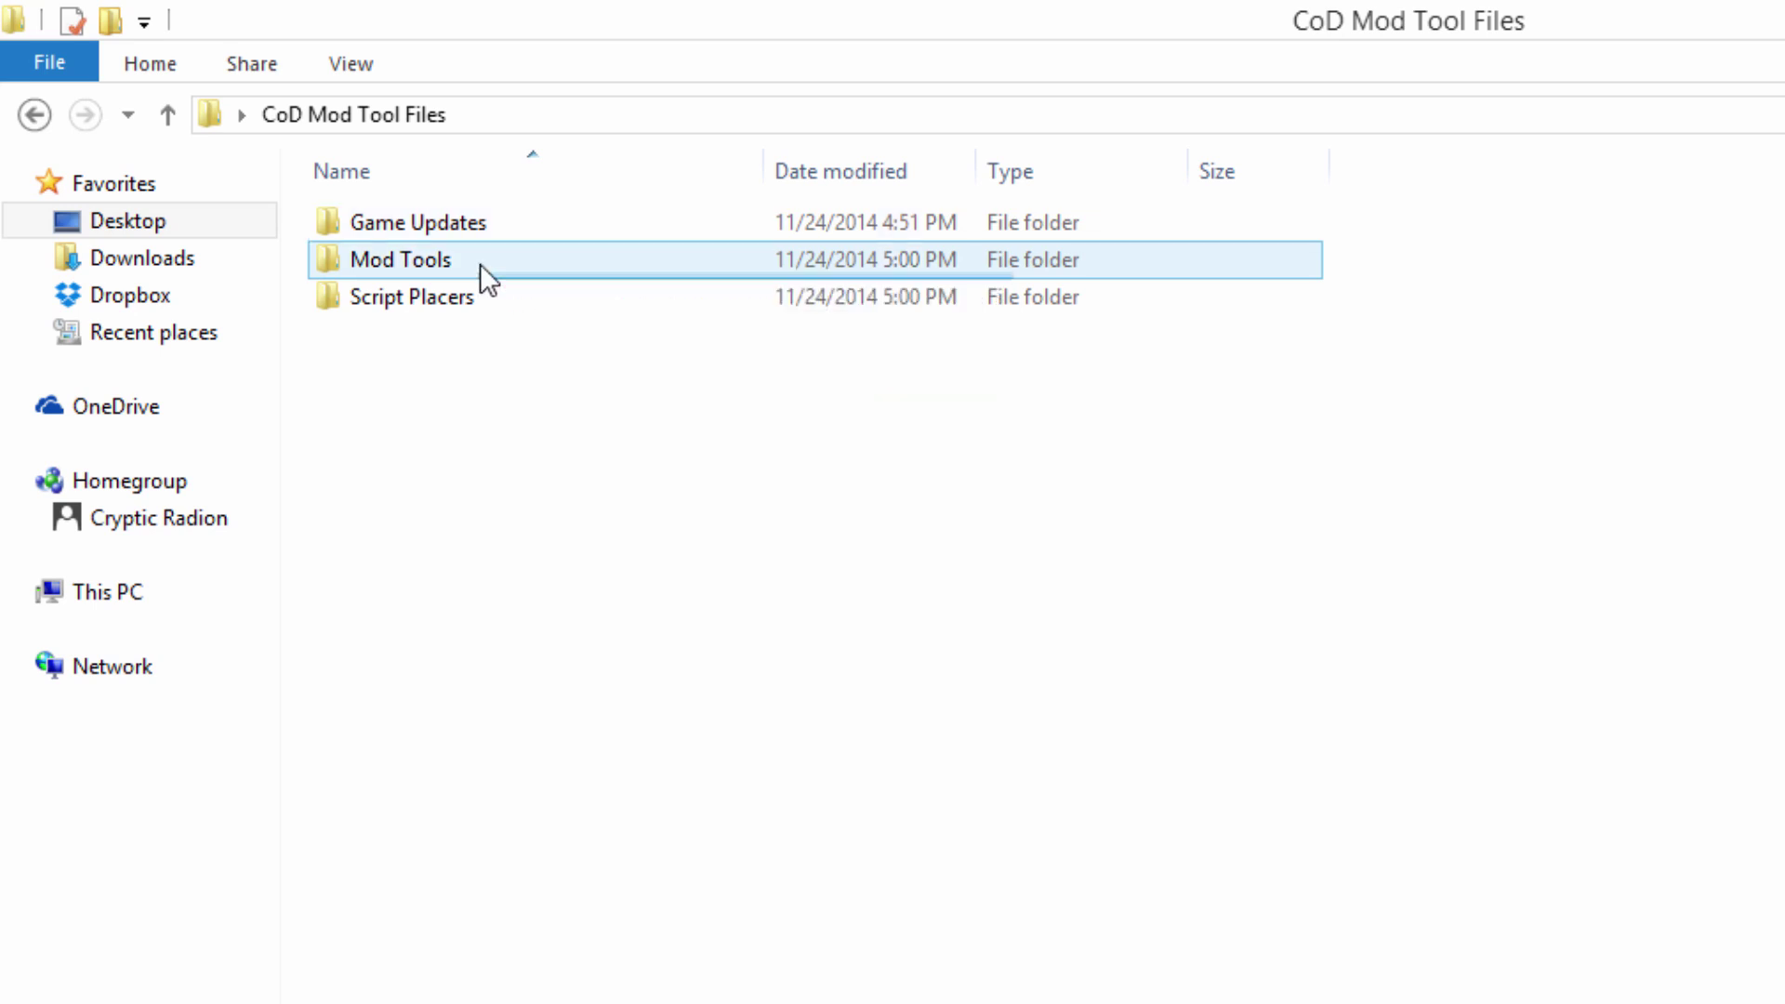
double_click(480, 265)
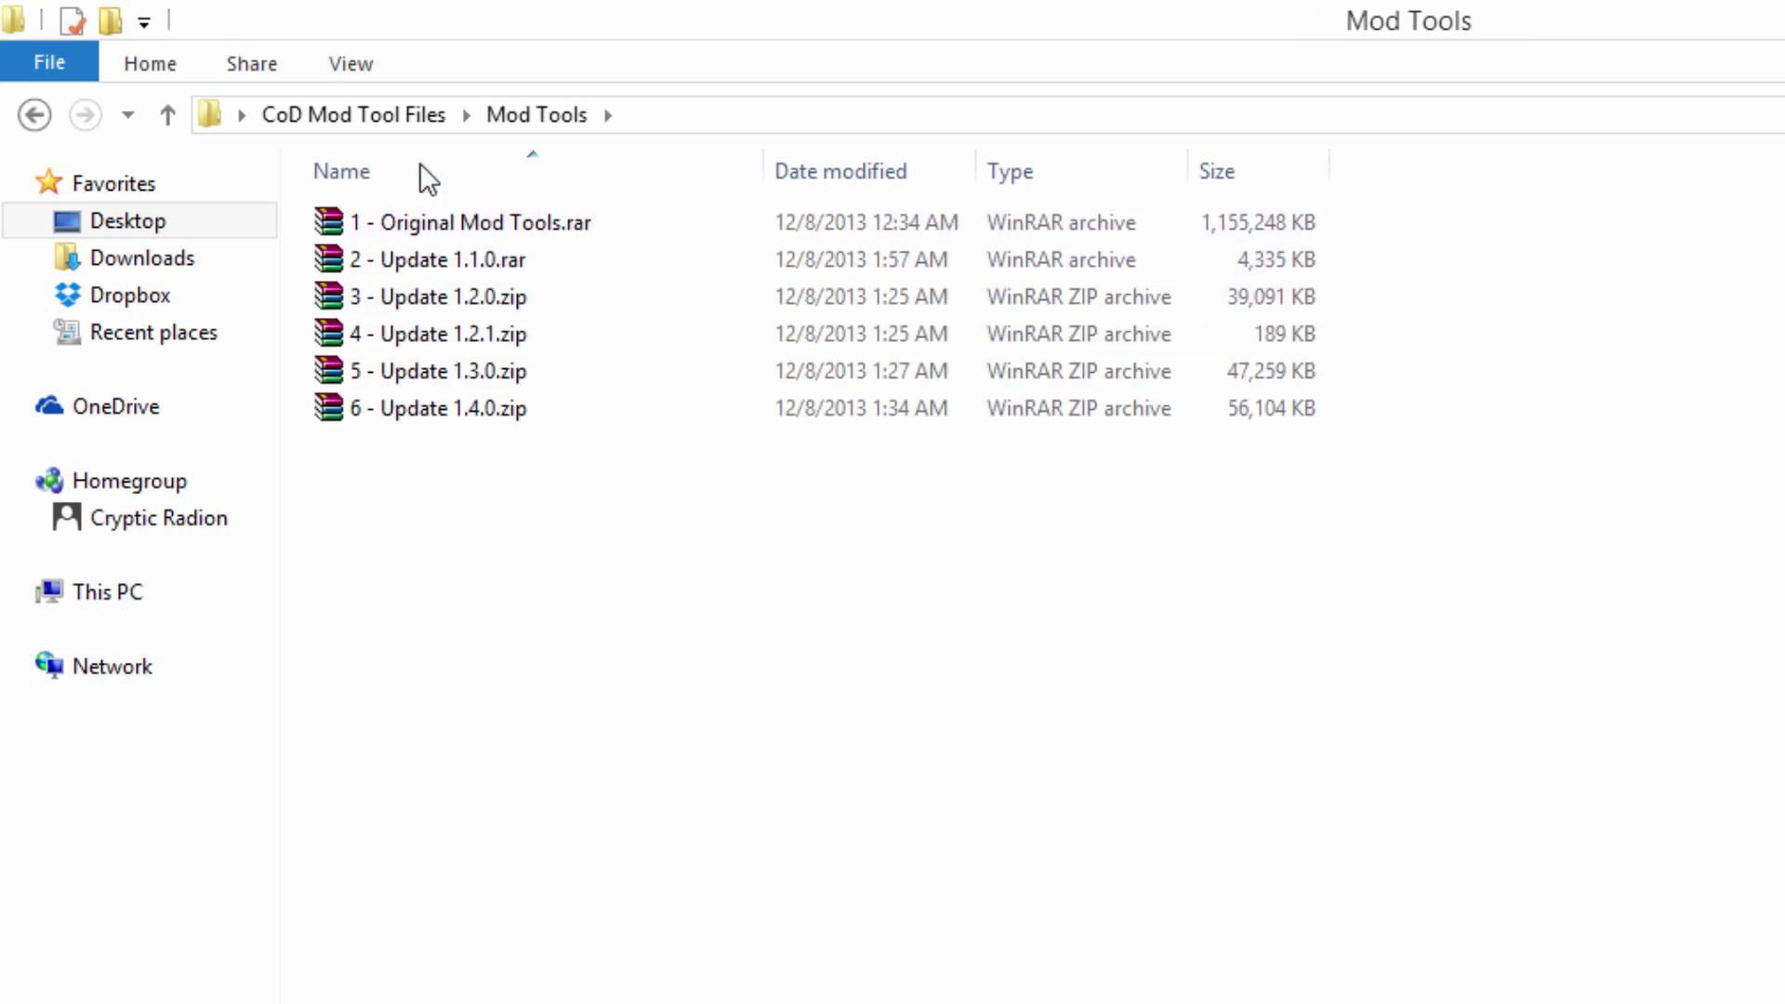
key(BackSpace)
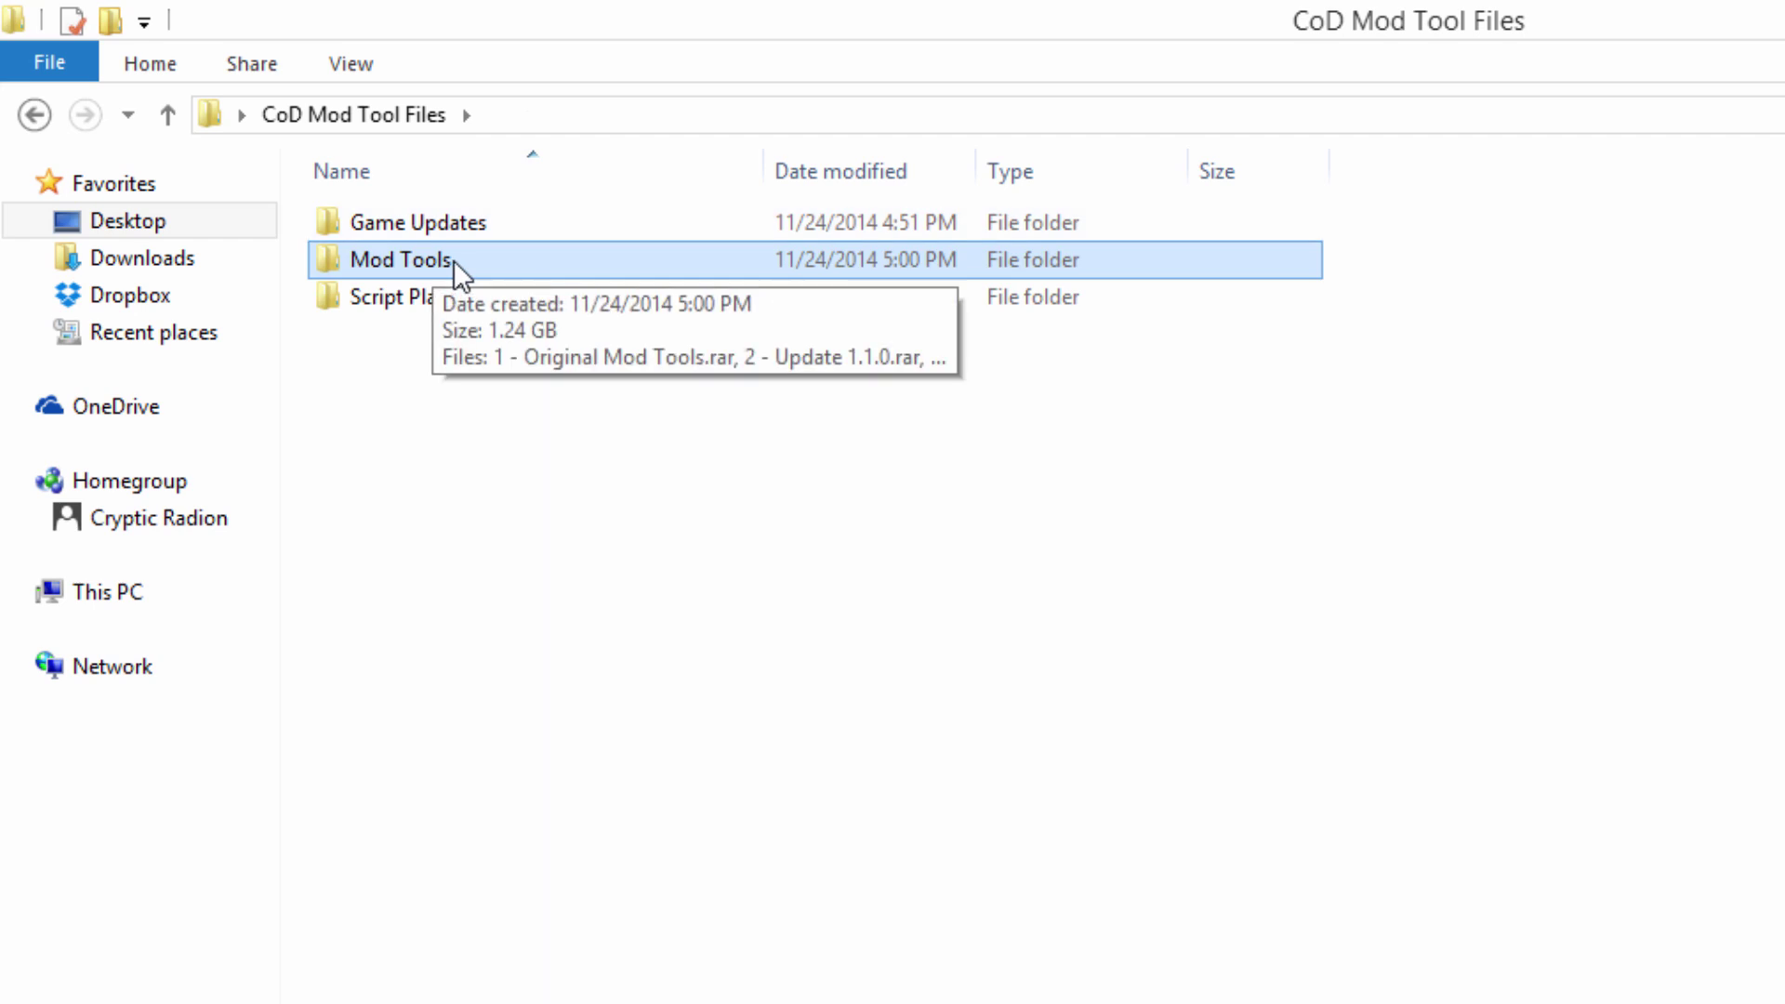
double_click(454, 260)
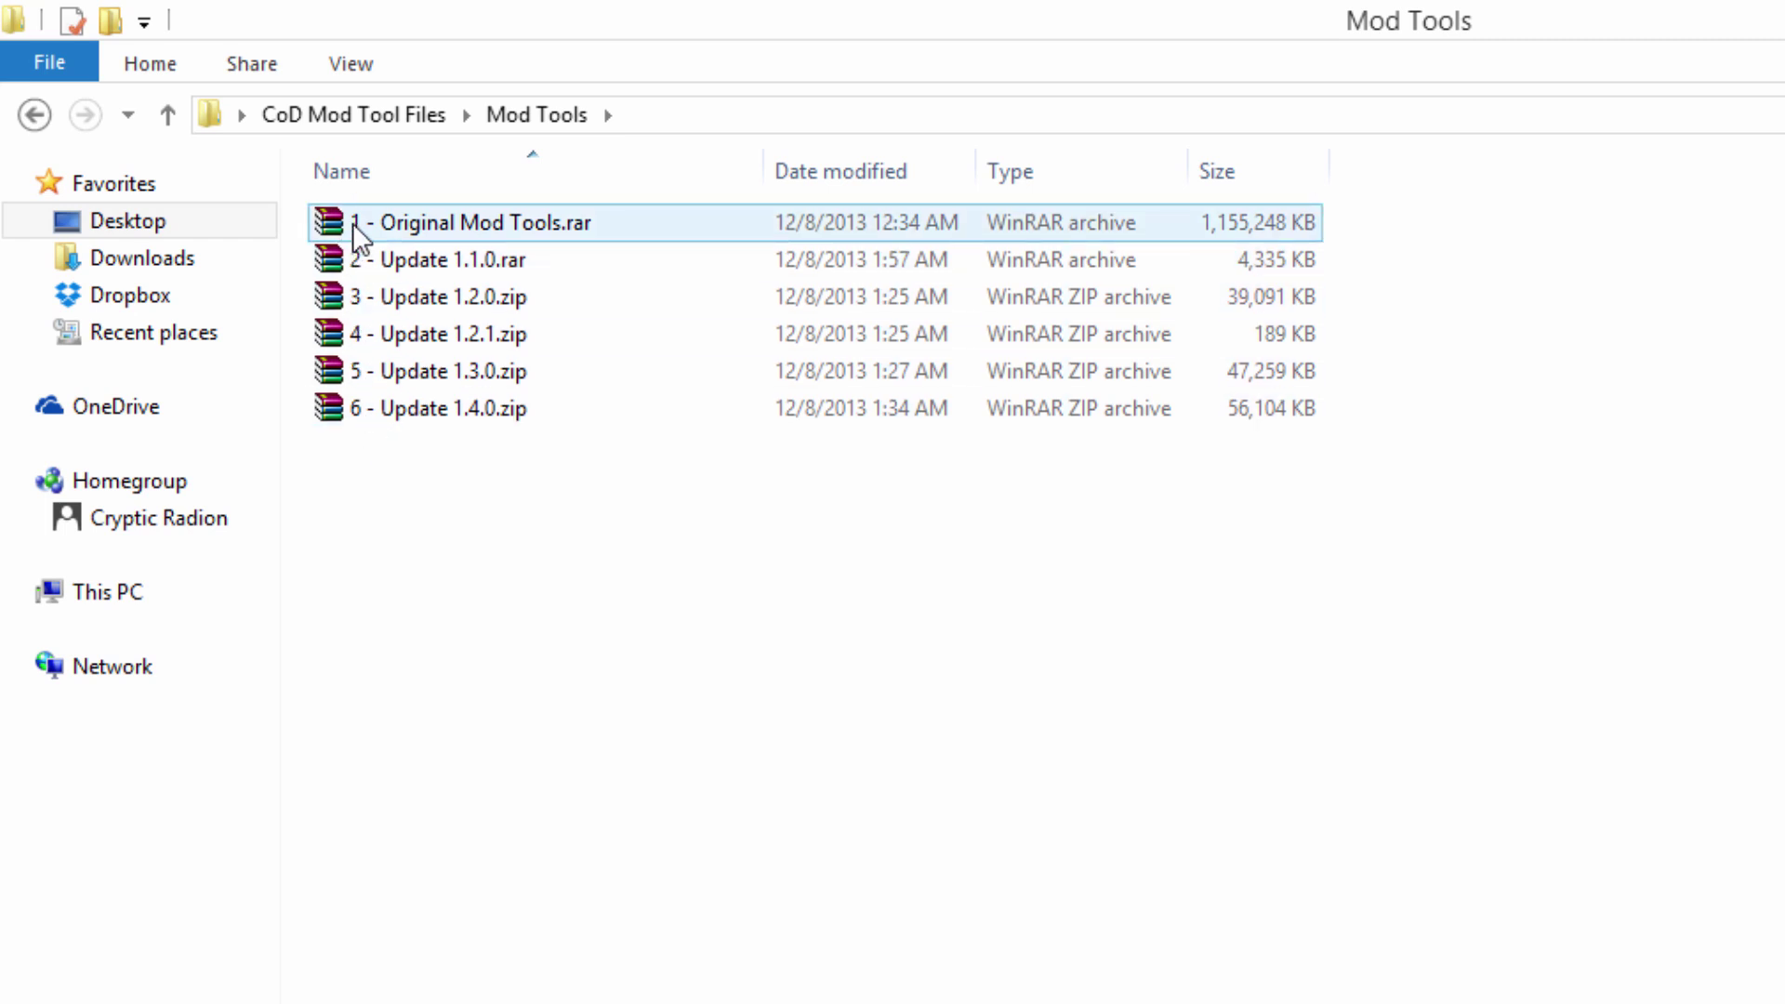
drag(361, 234, 368, 420)
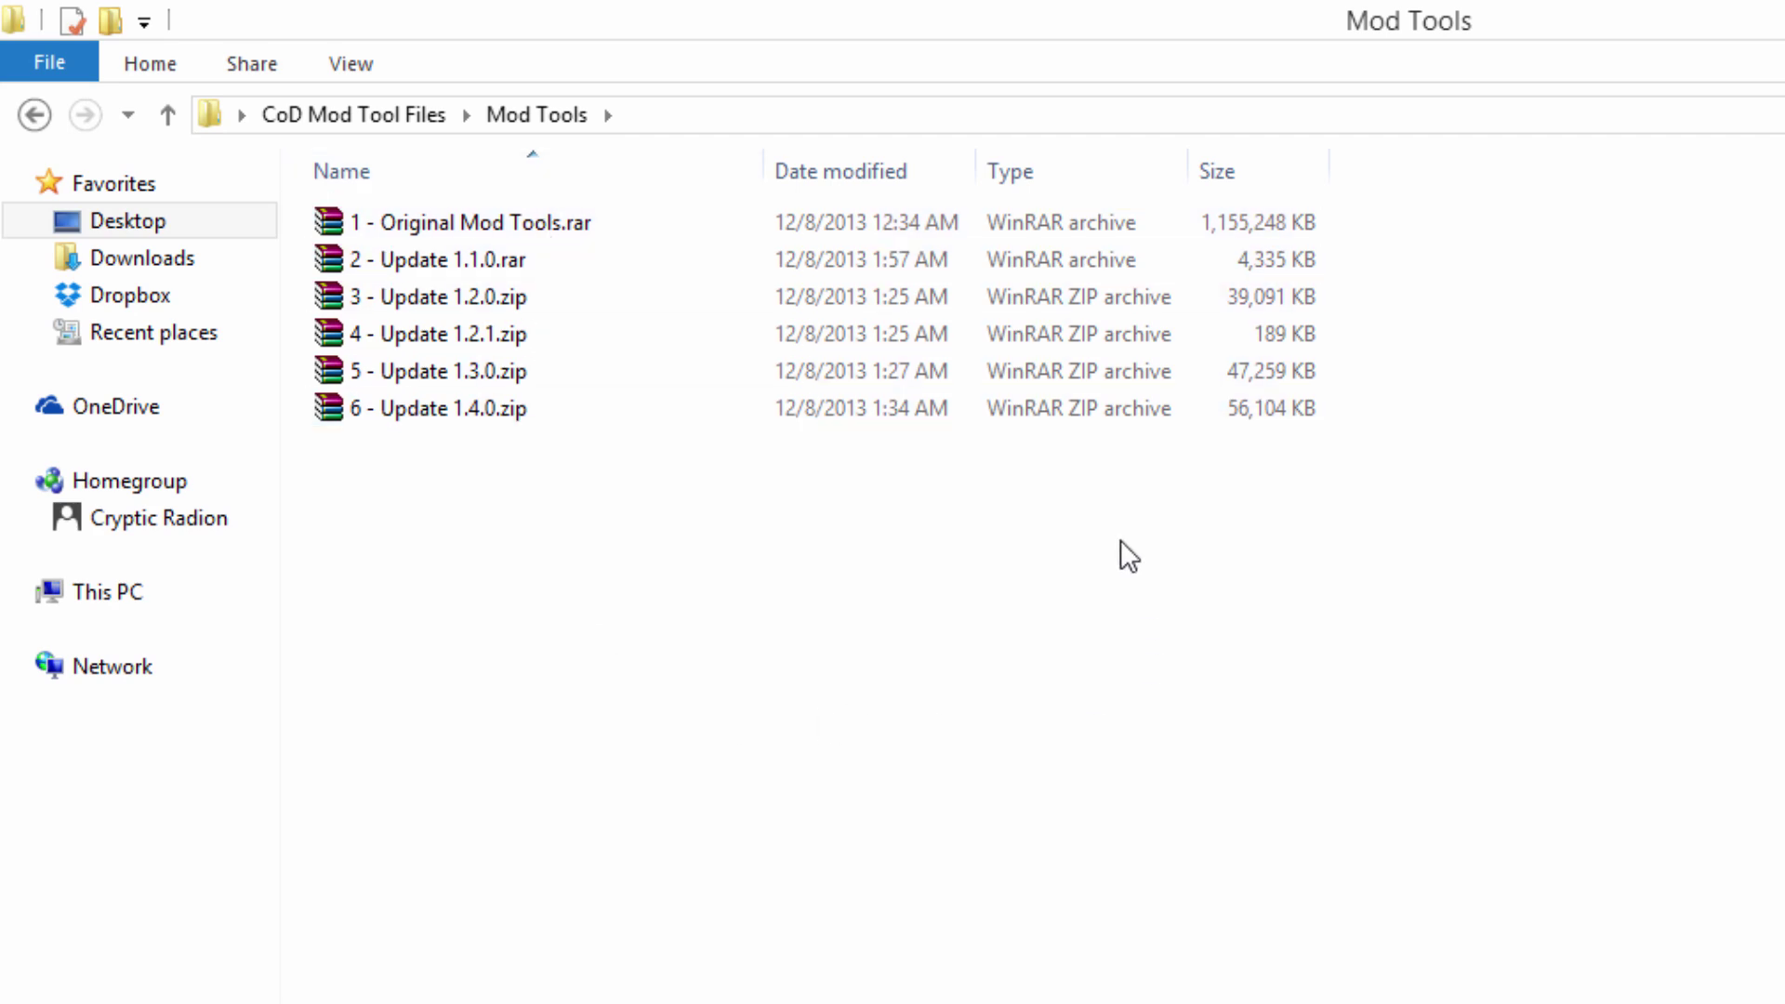
click(565, 339)
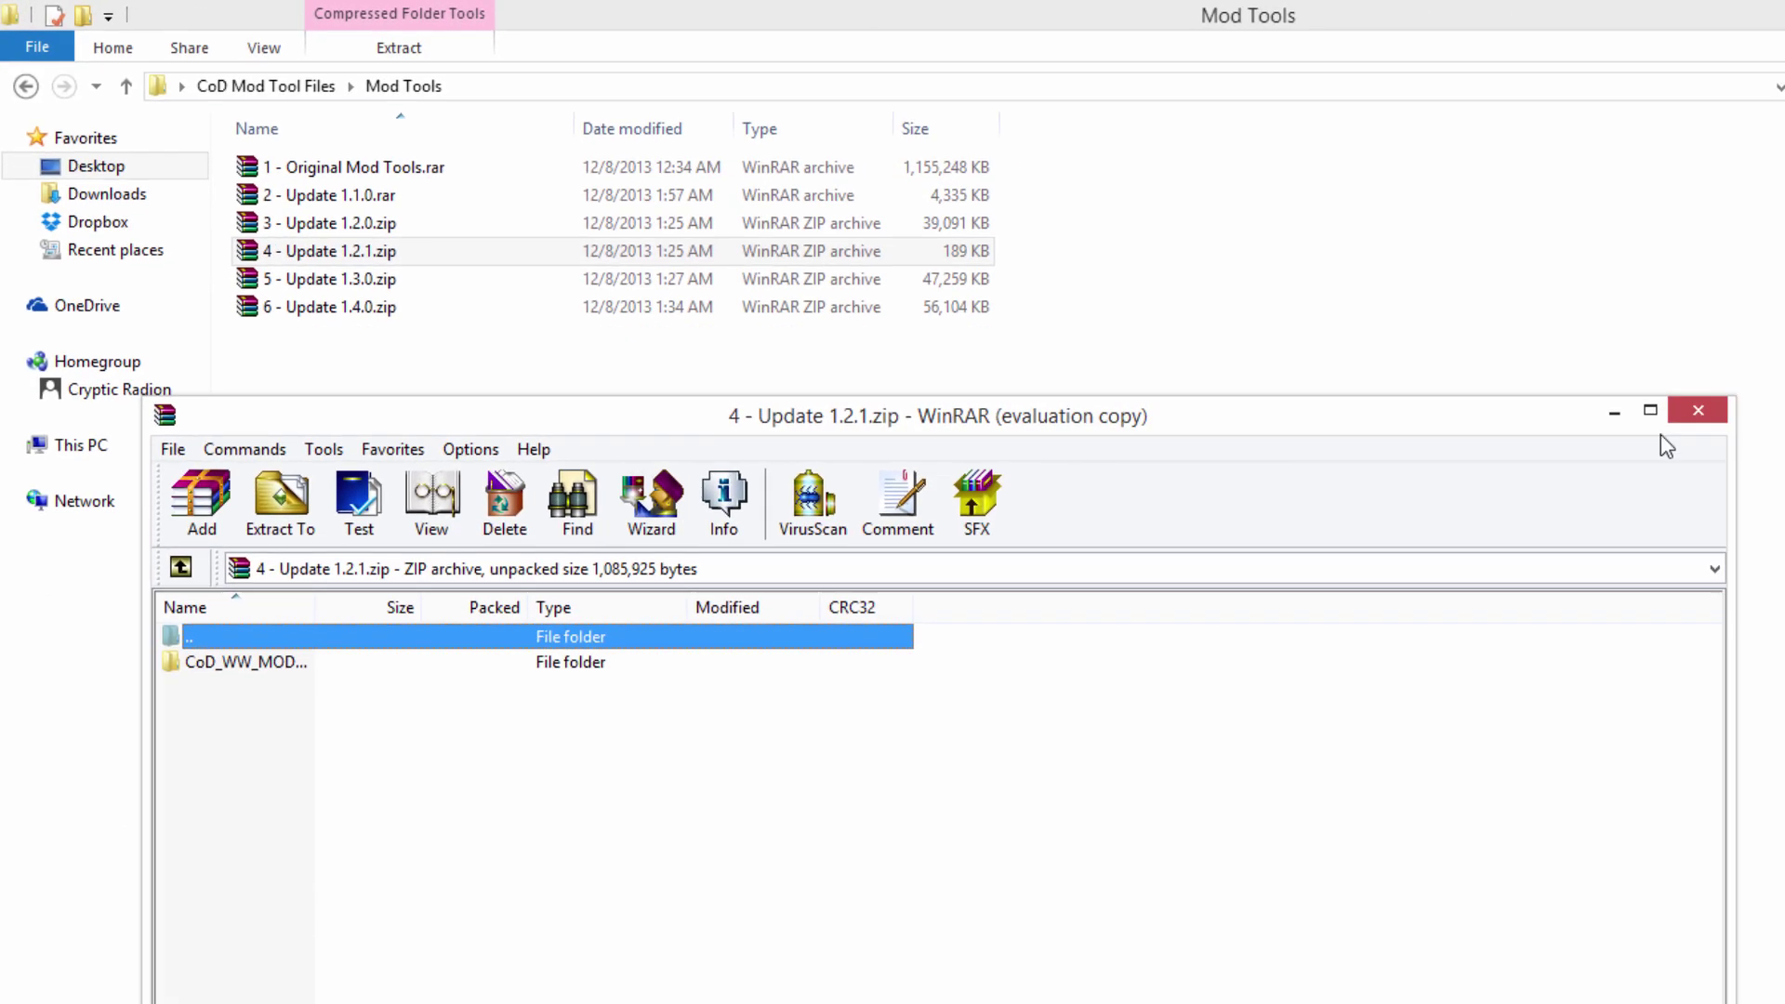
click(1698, 410)
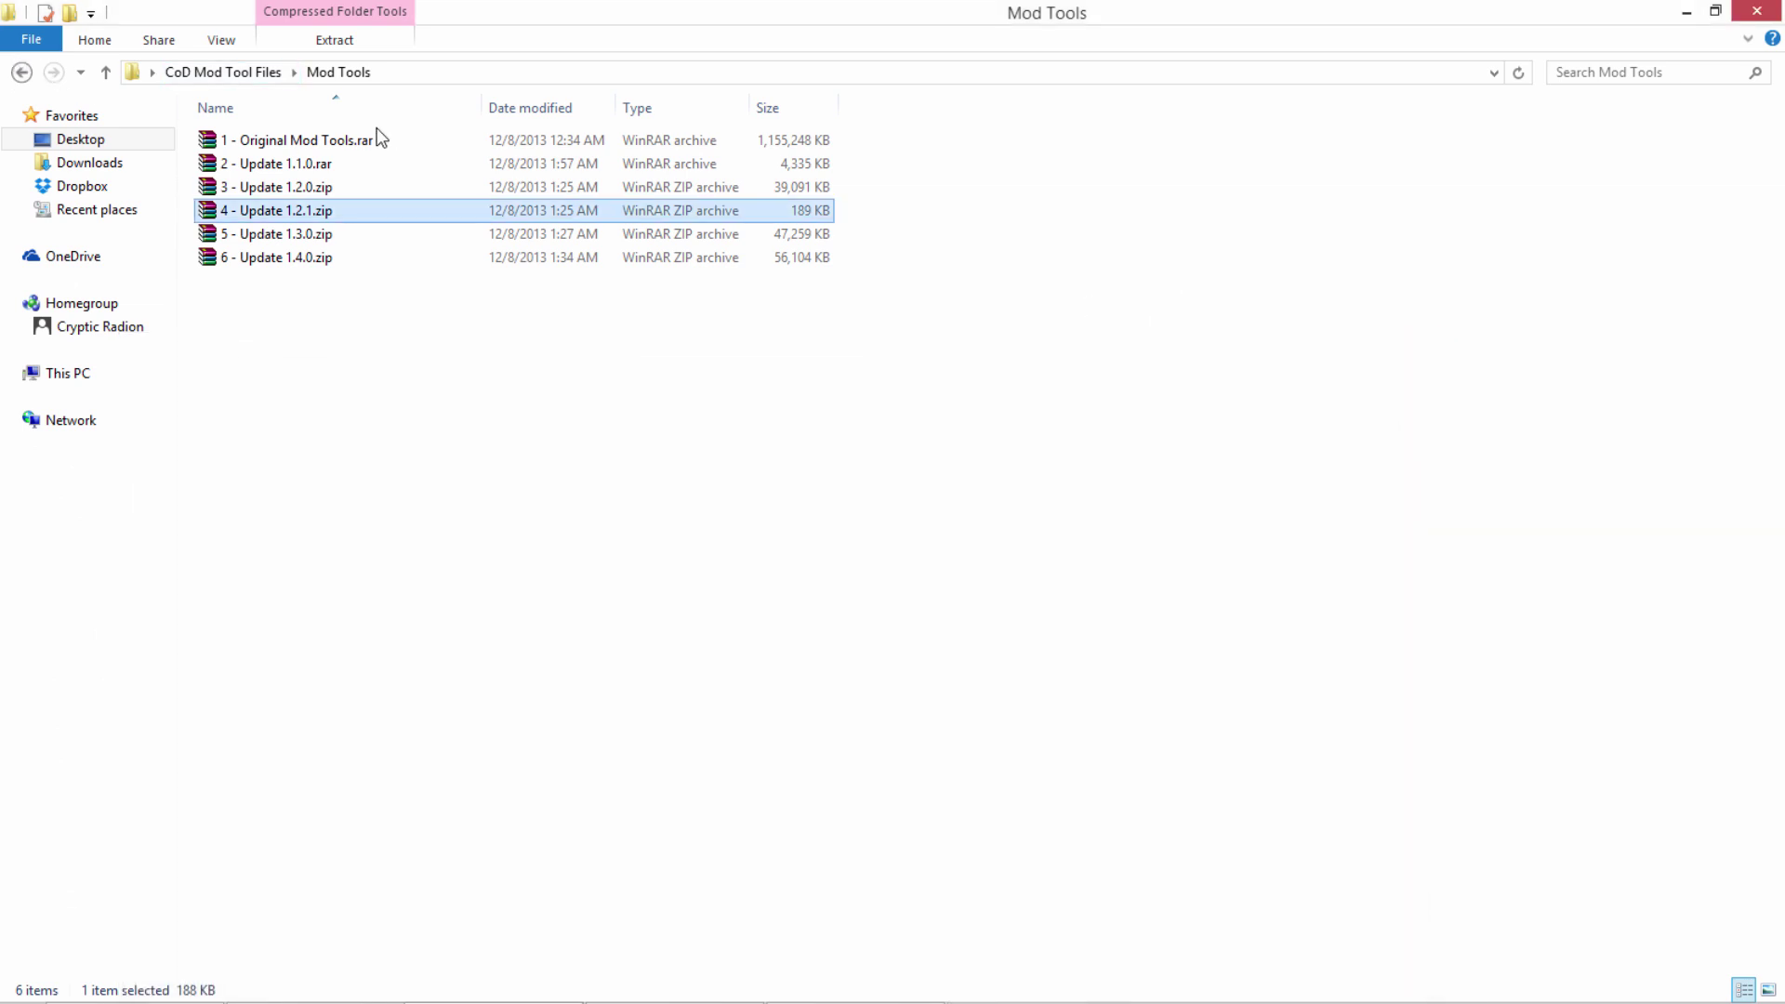
click(244, 72)
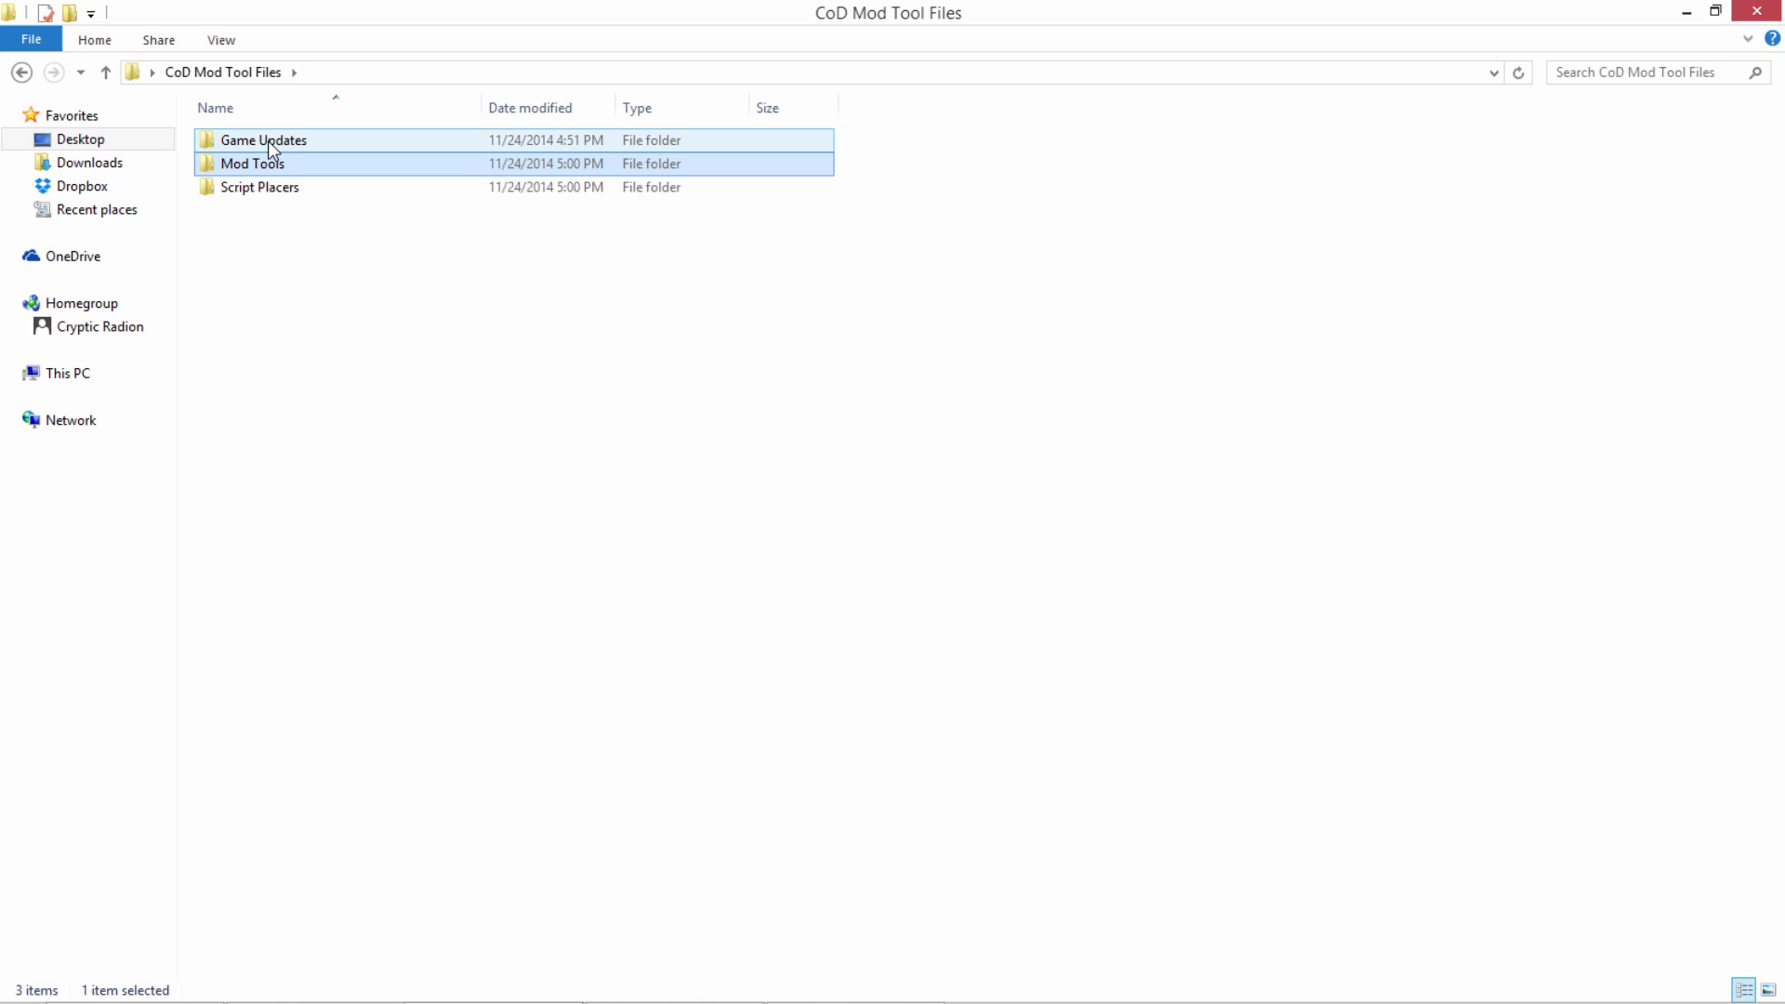
ctrl+click(263, 189)
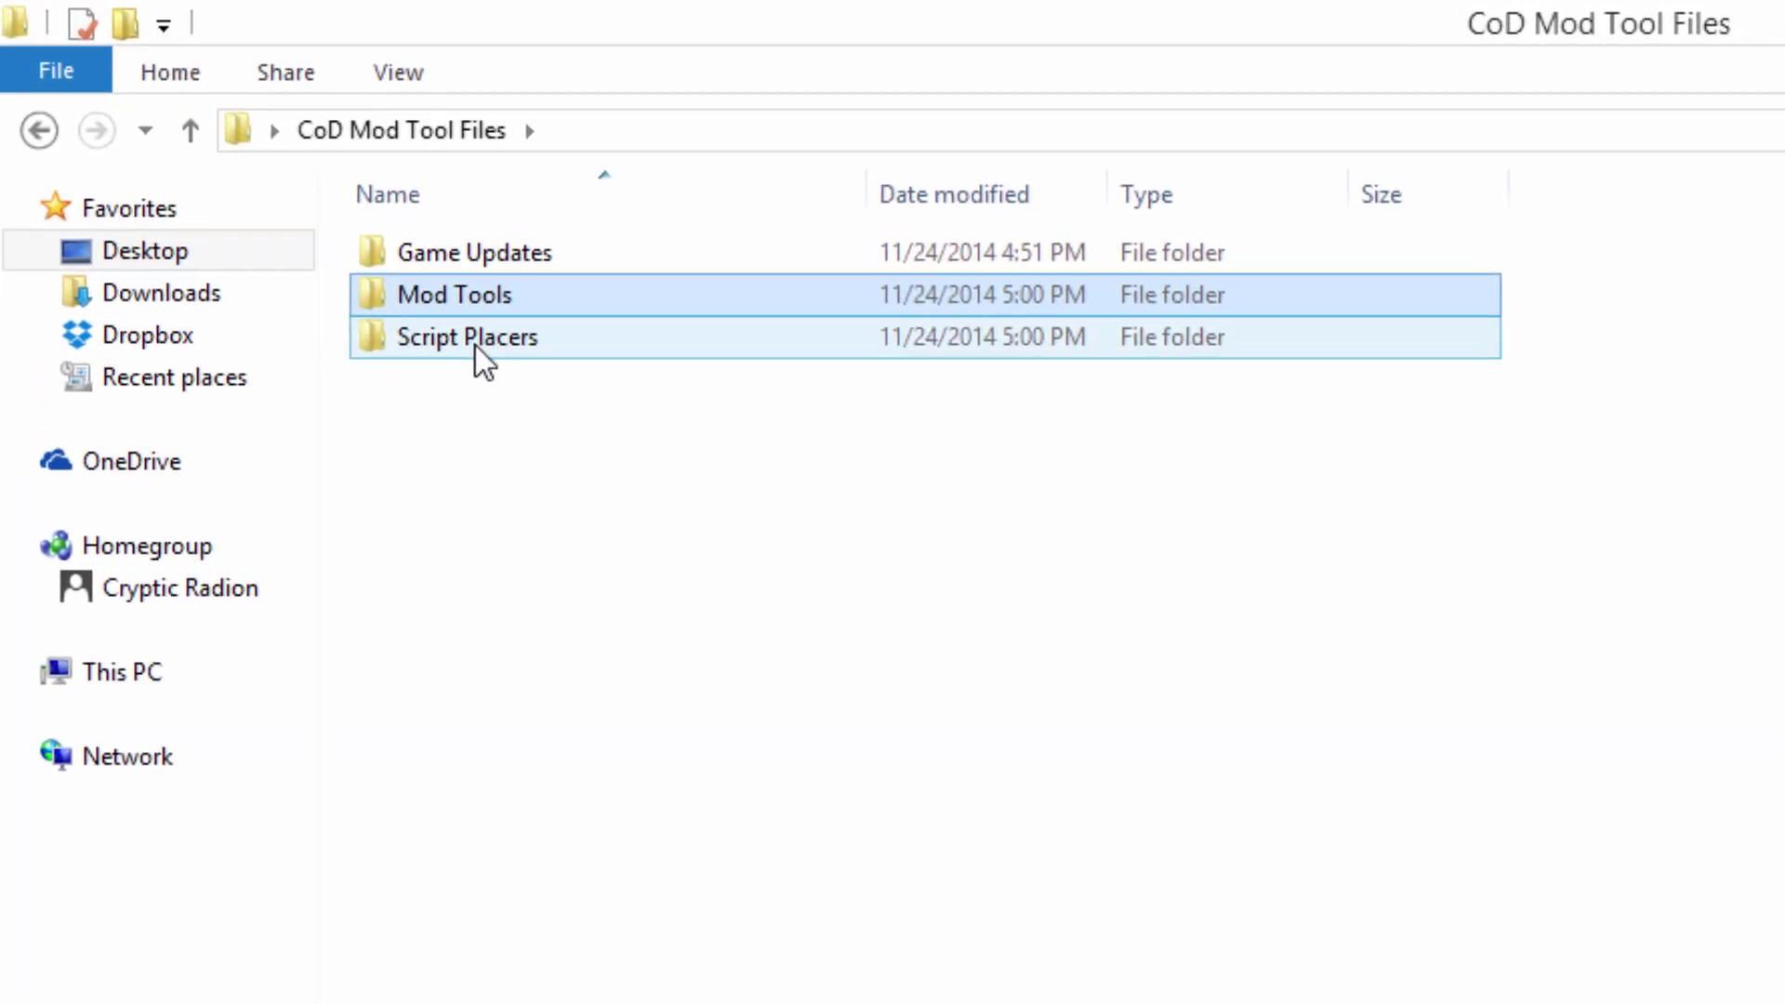
double_click(476, 342)
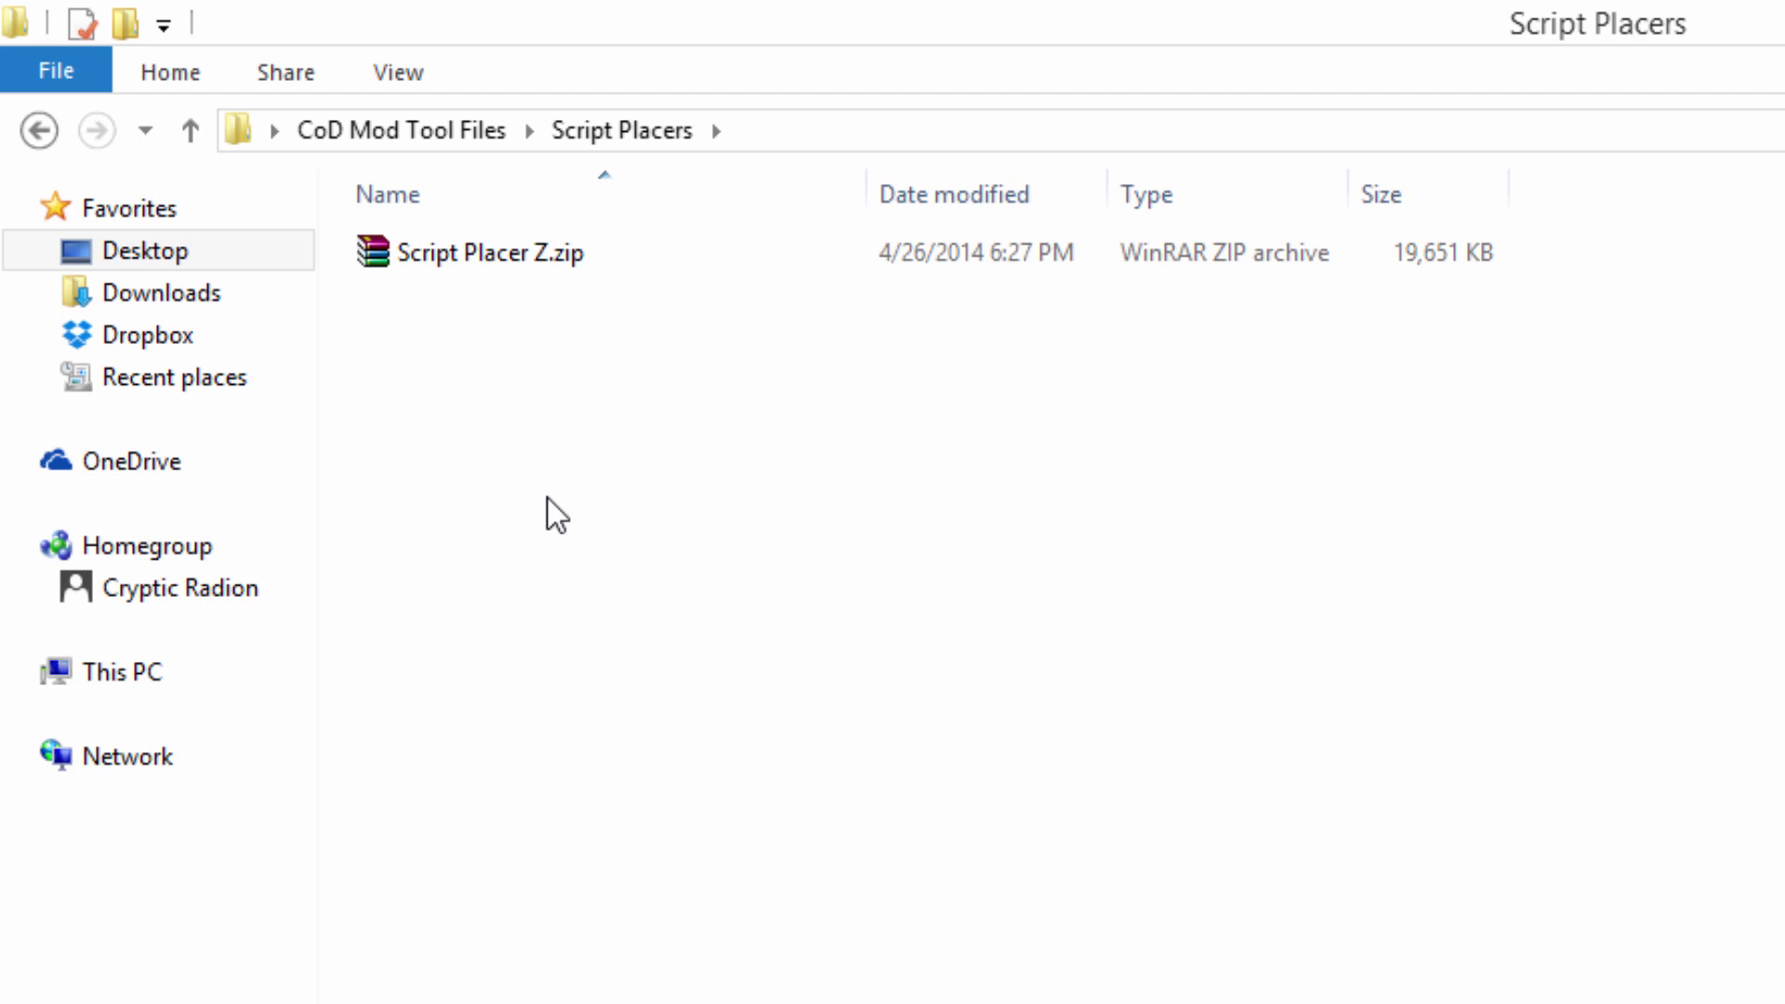
click(421, 258)
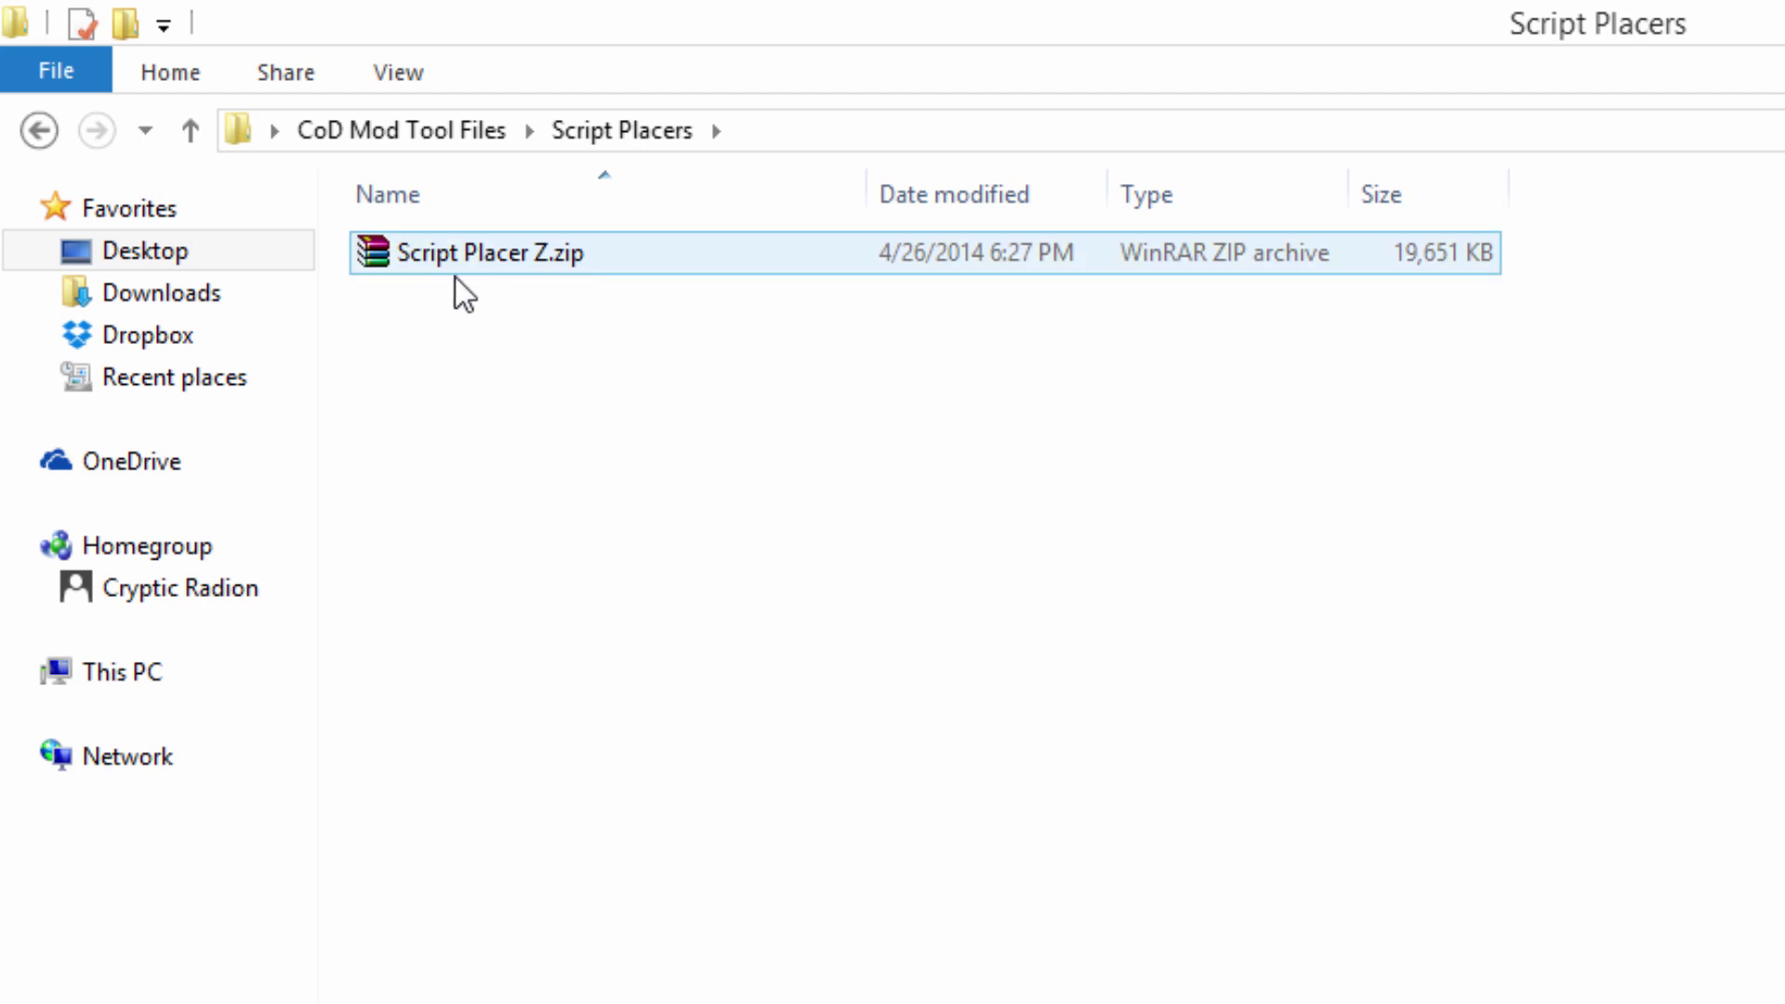
click(472, 141)
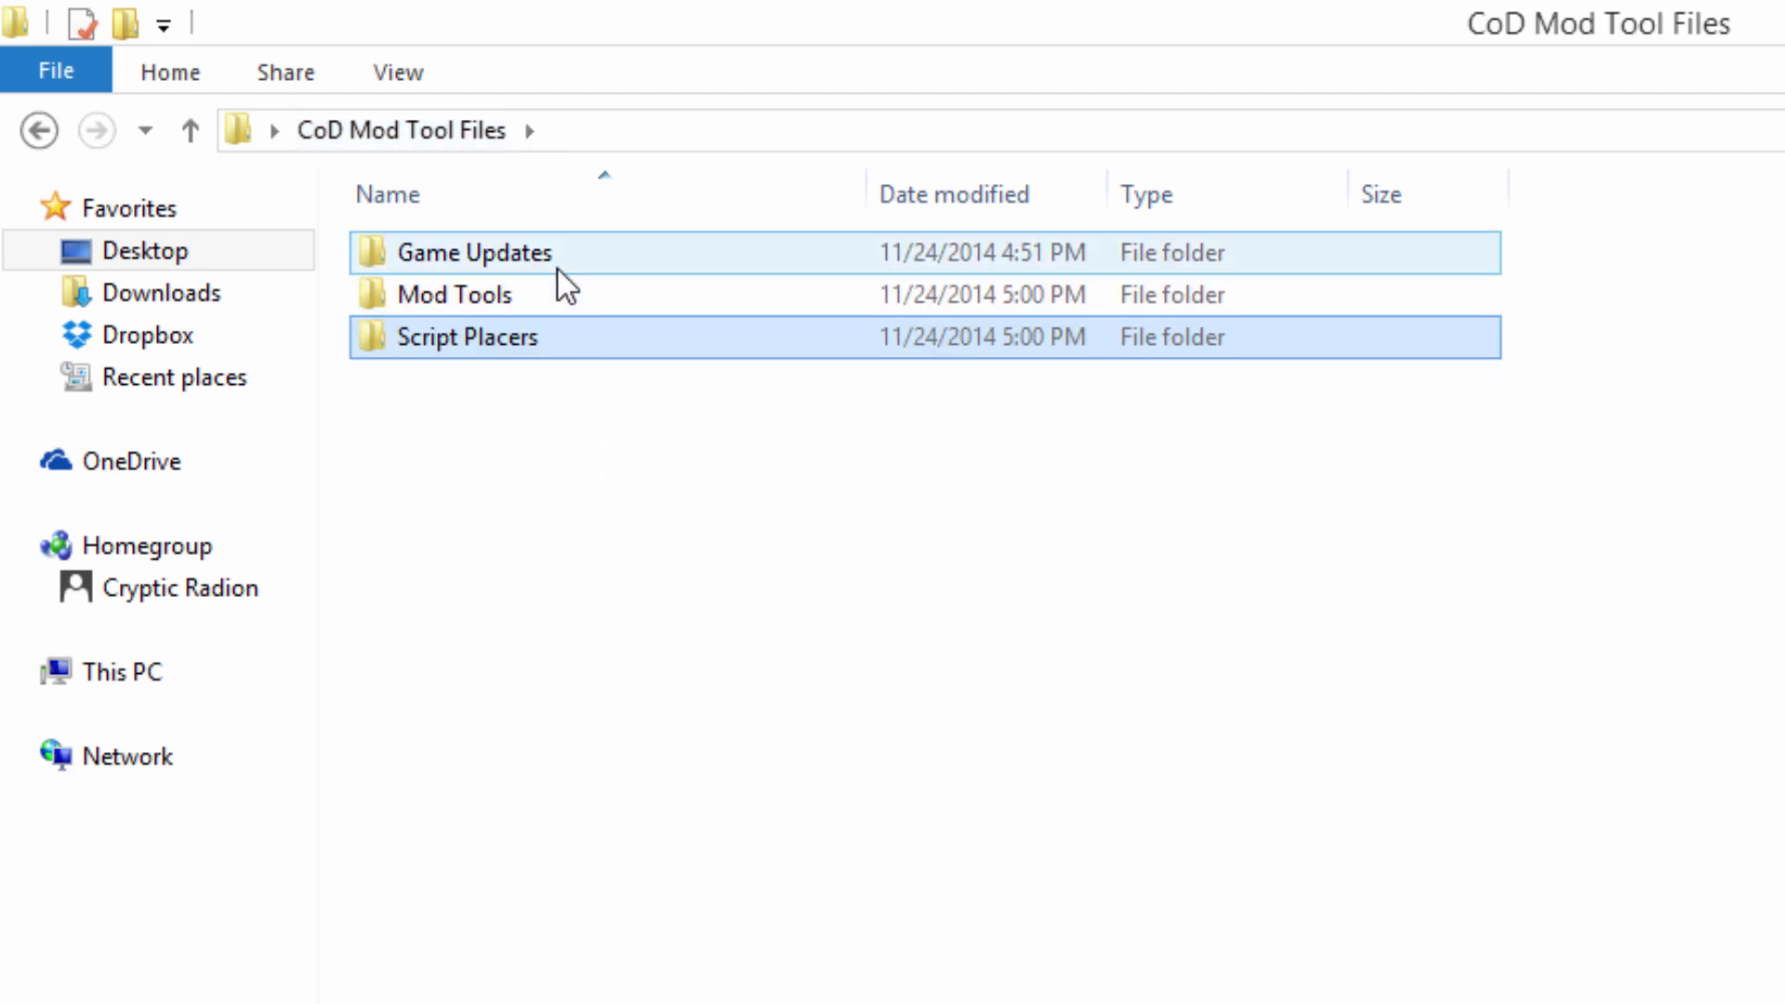
double_click(558, 270)
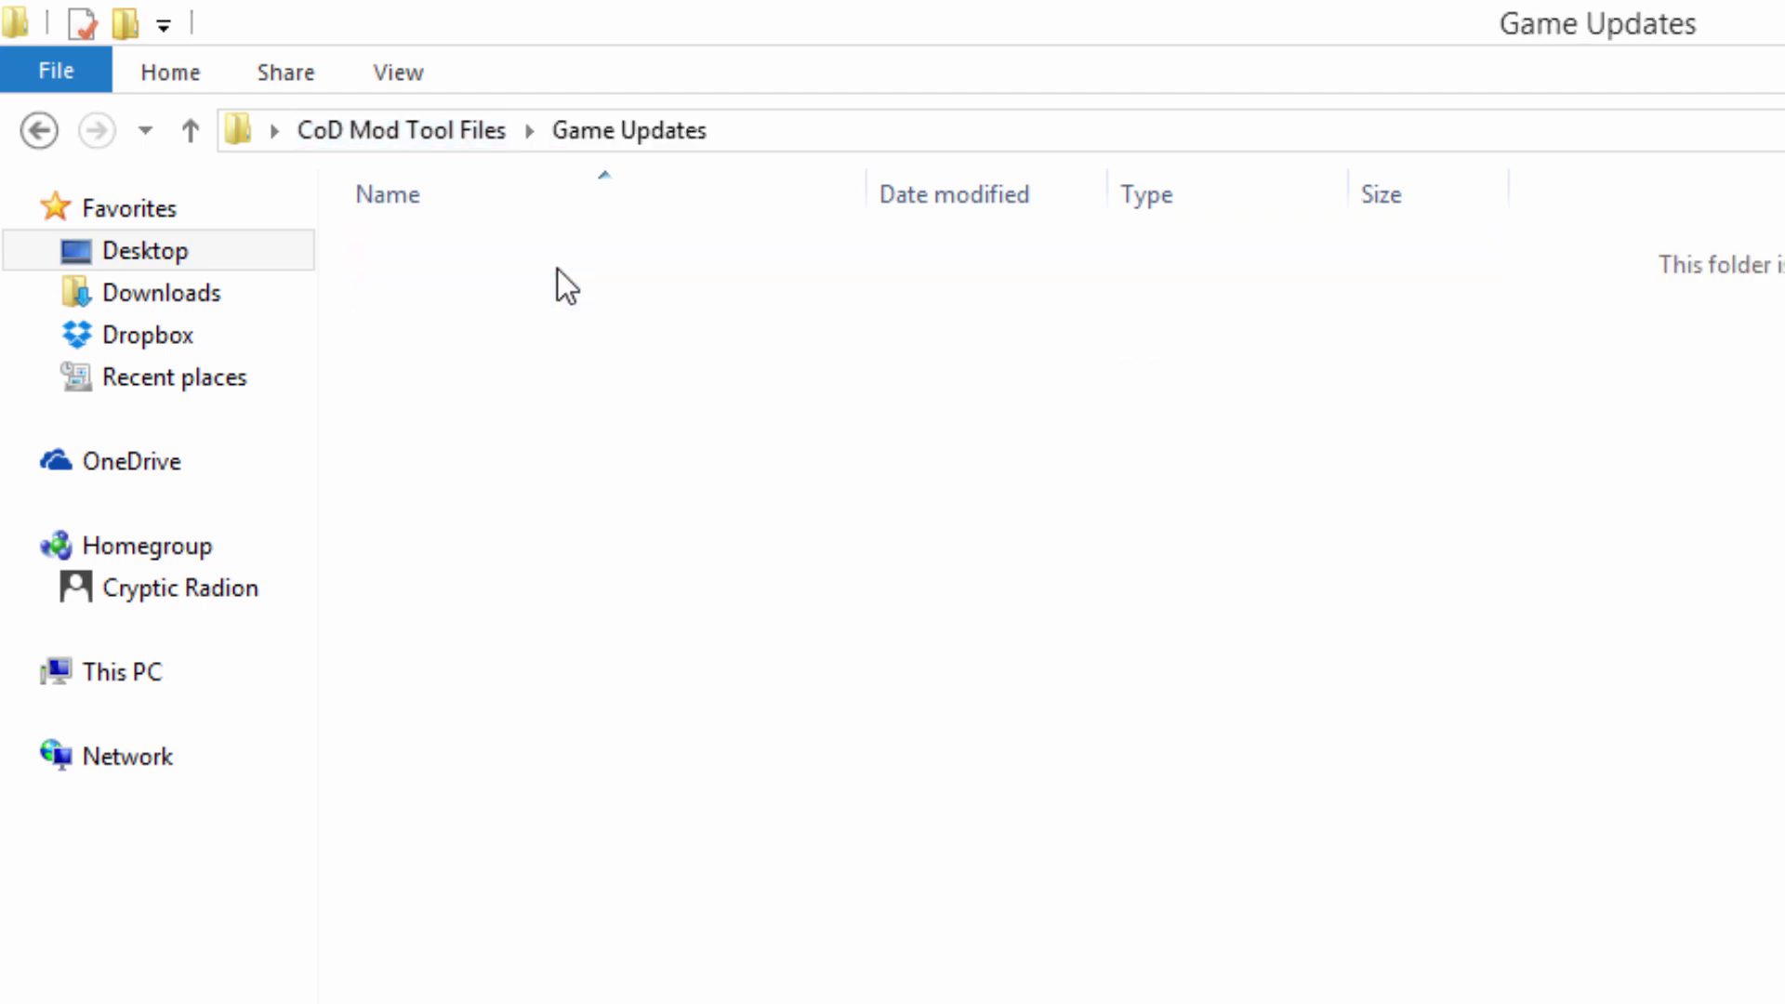
click(439, 142)
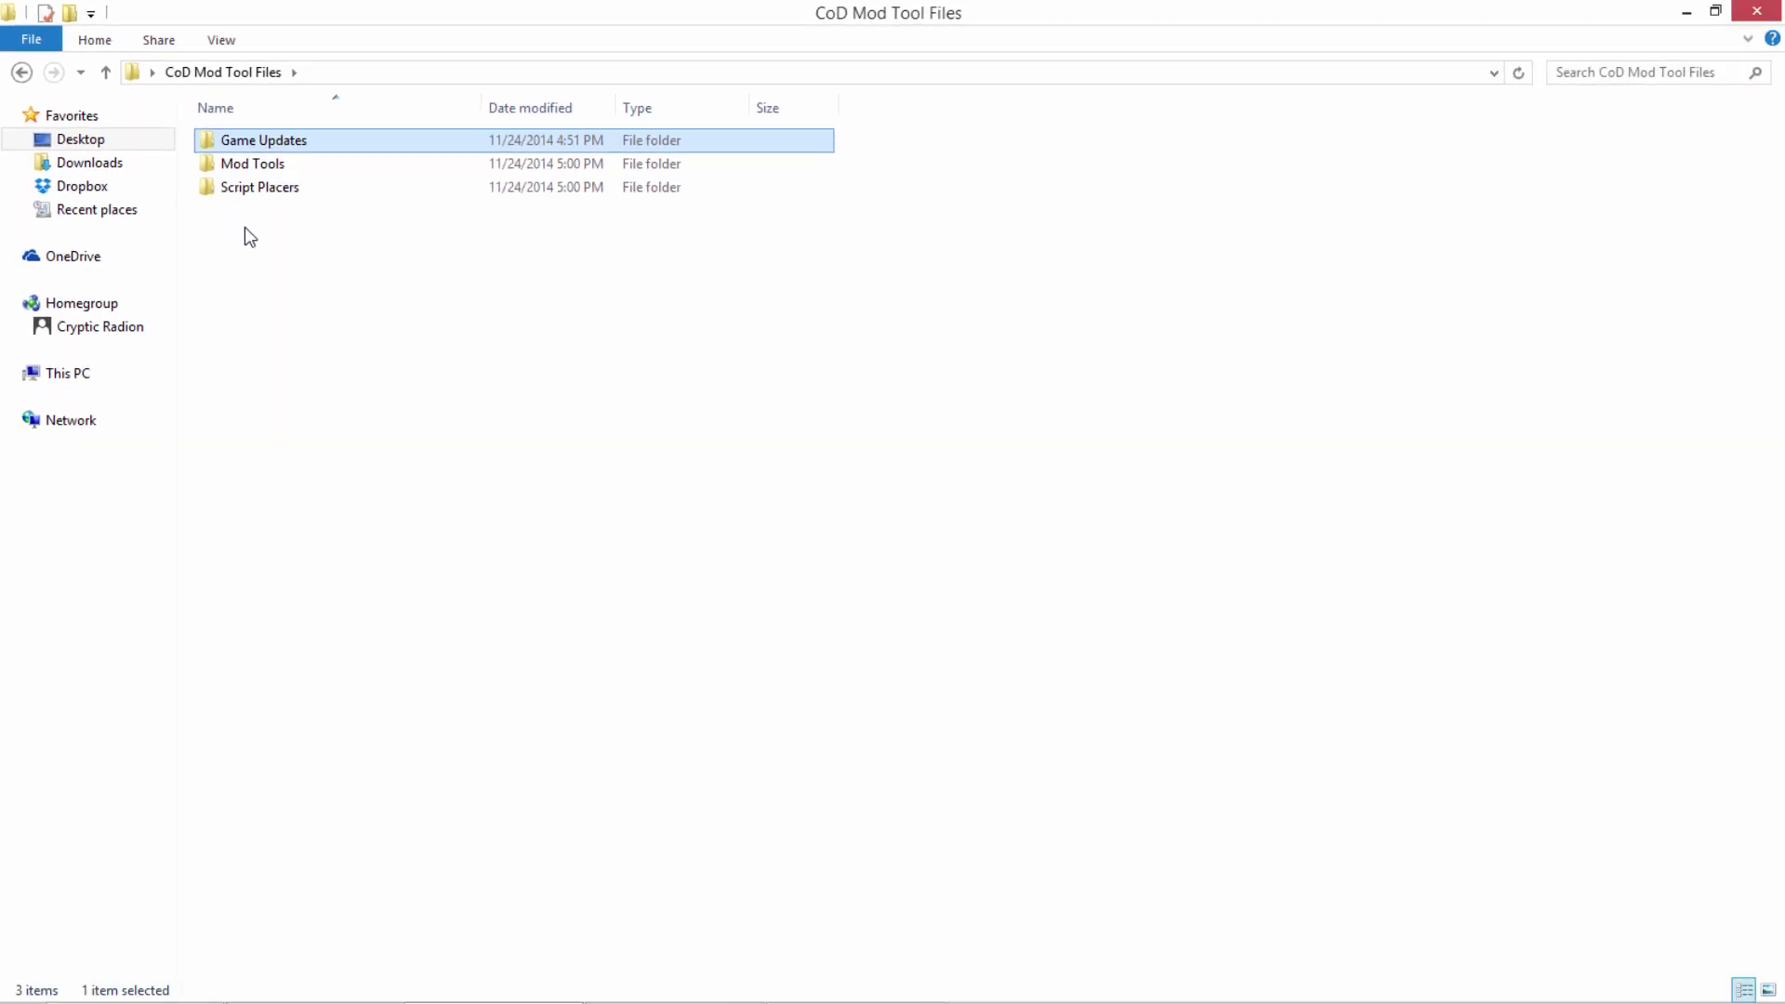
Browse Local Disk (C:) into Program Files (x86), backing out of a mistaken TechSmith detour
click(107, 380)
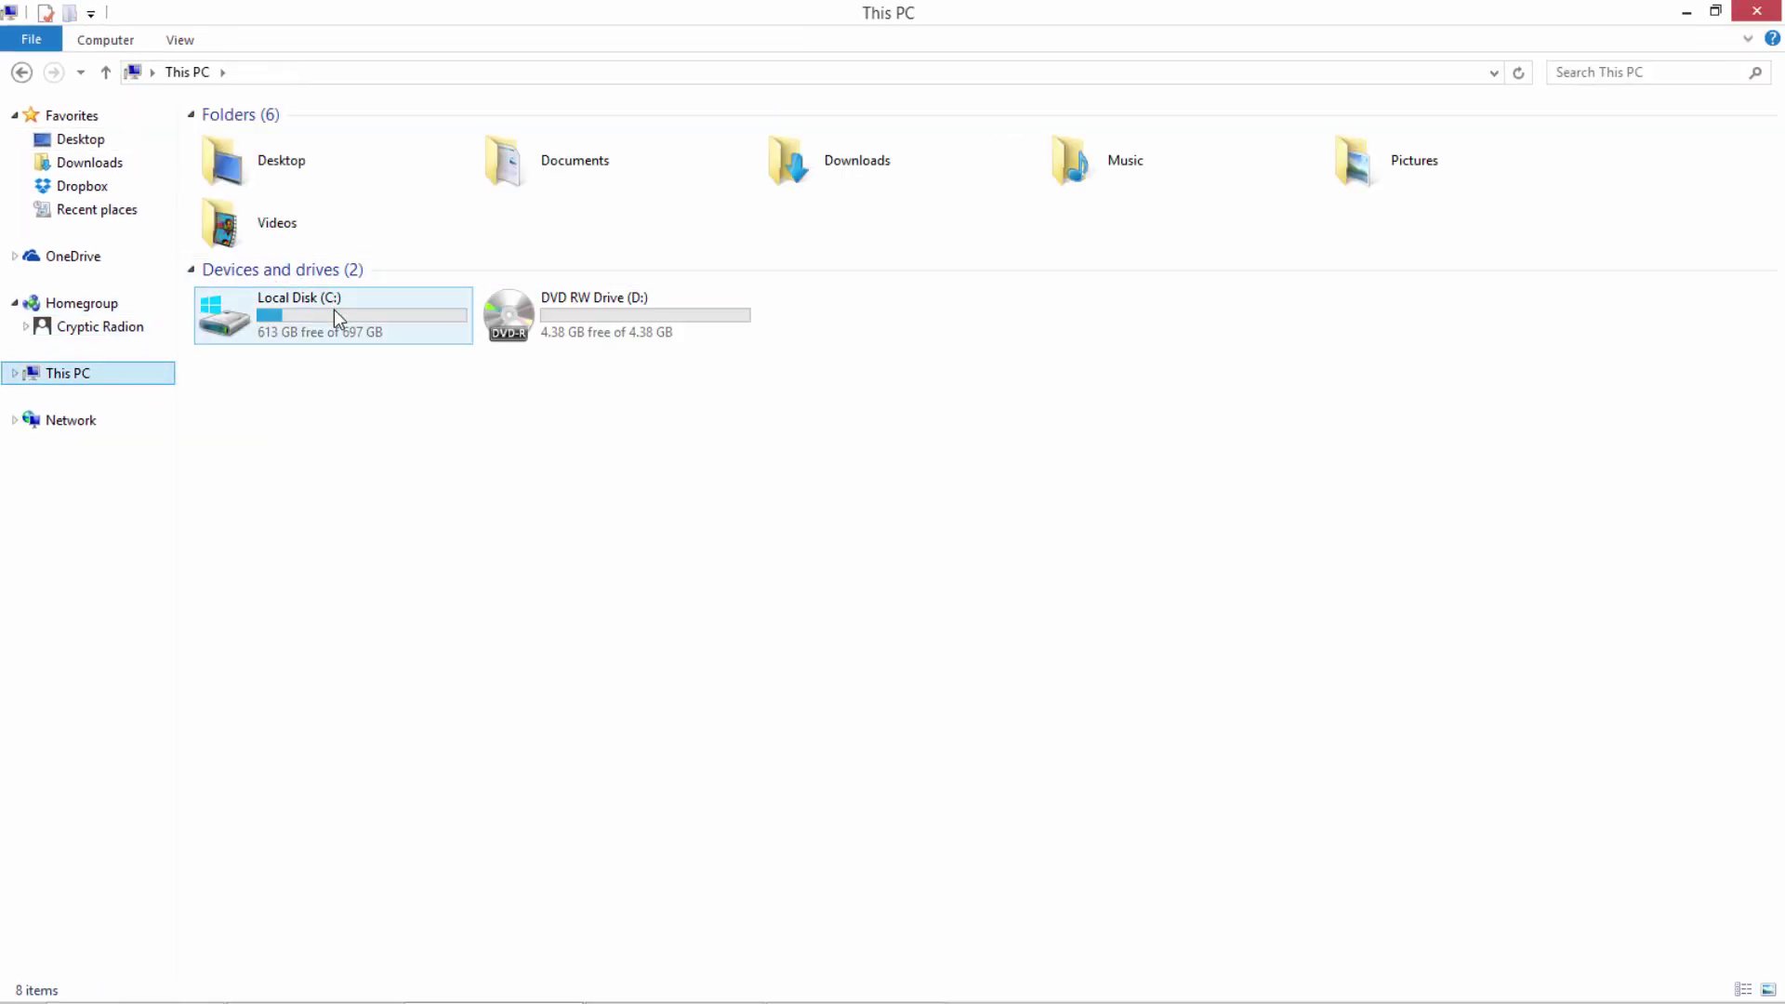
double_click(333, 310)
double_click(354, 236)
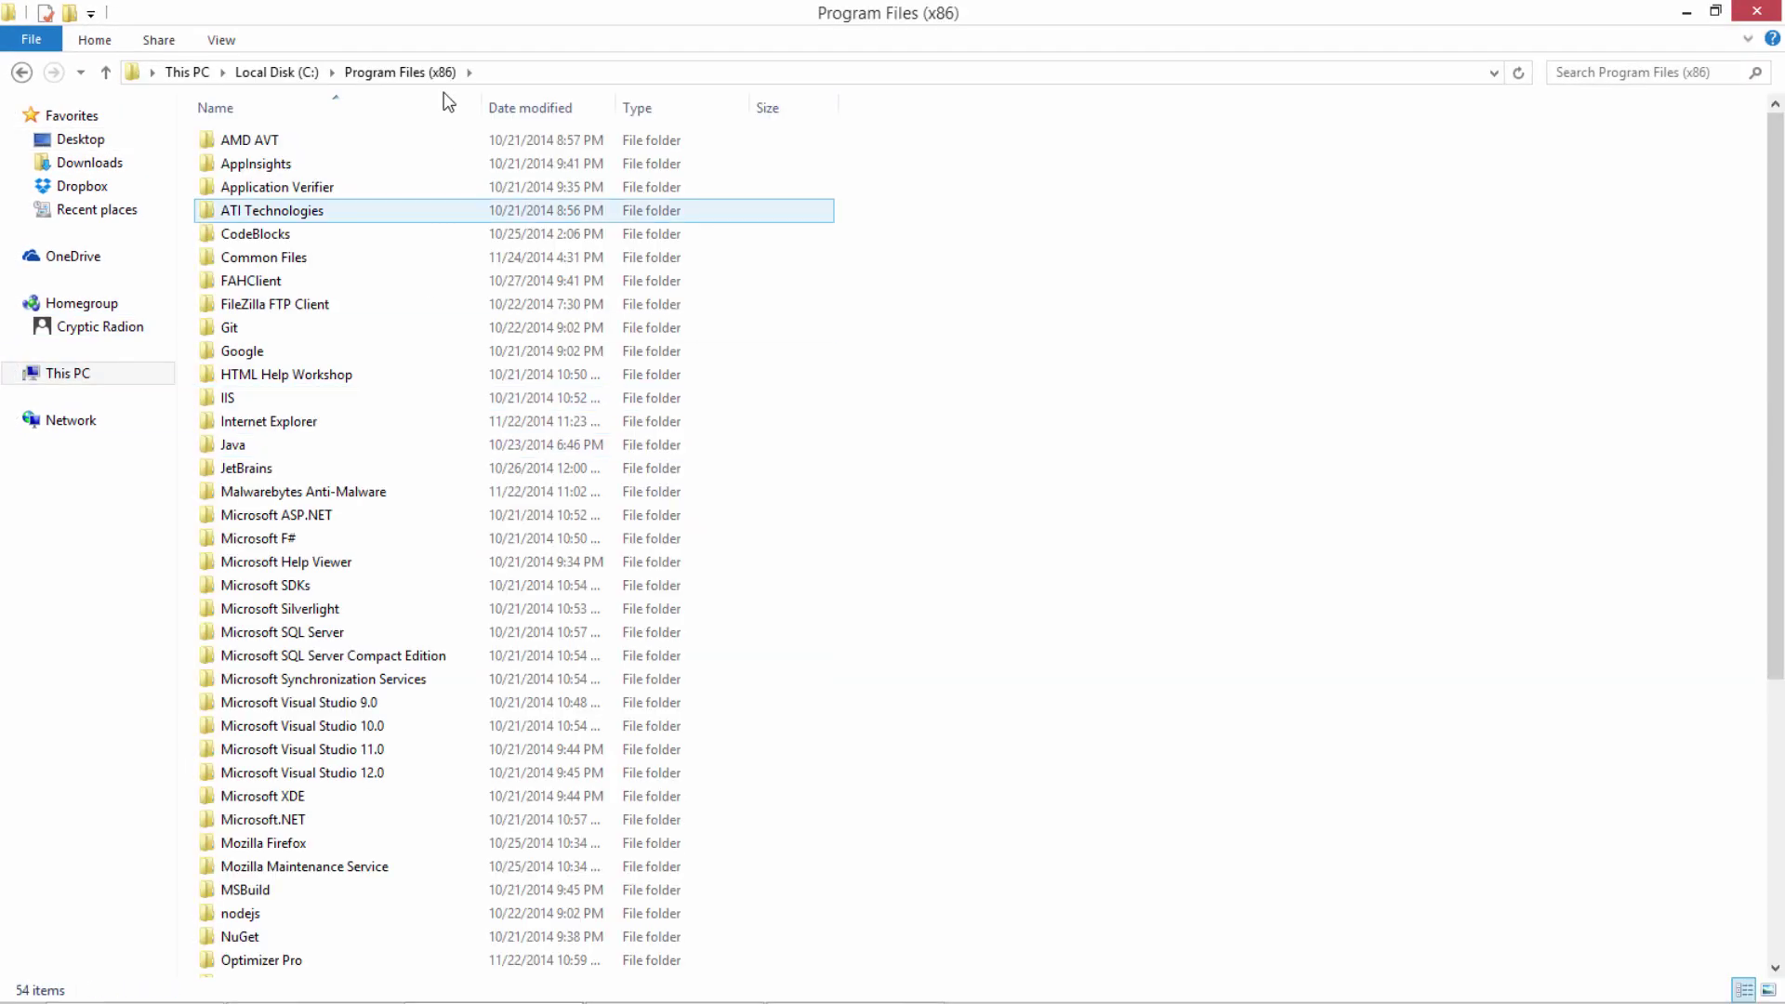
scroll(446, 367, down, 6)
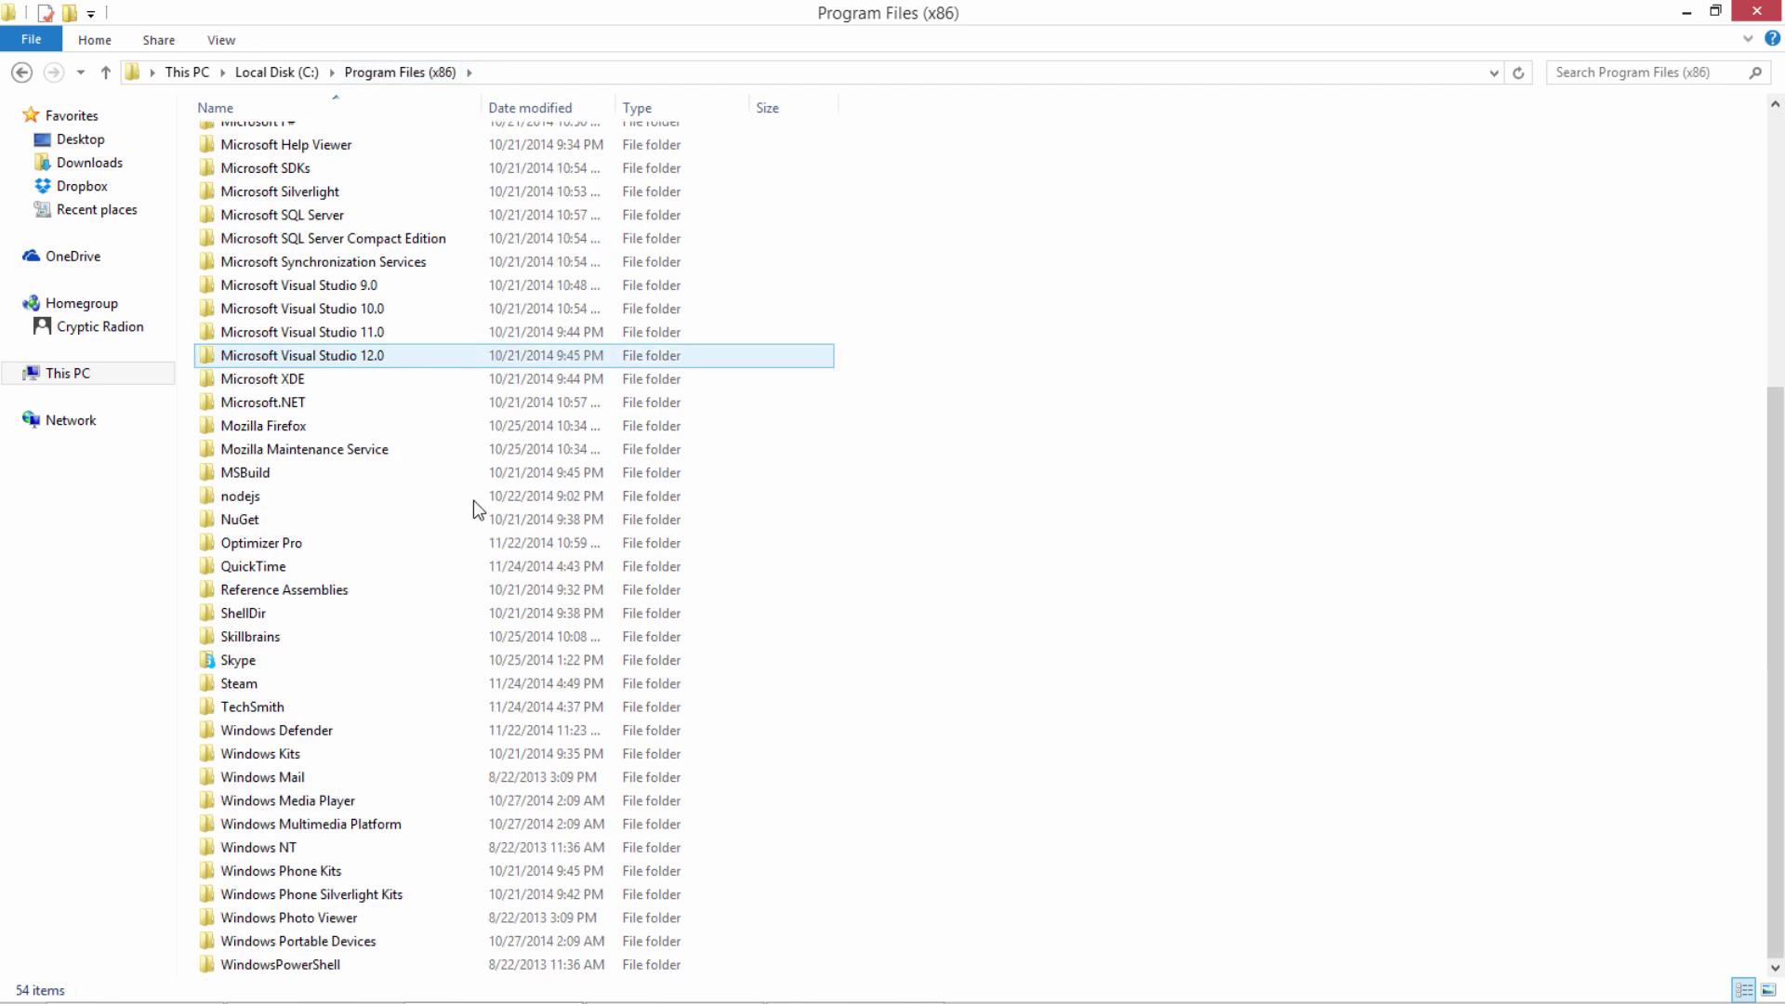
double_click(379, 713)
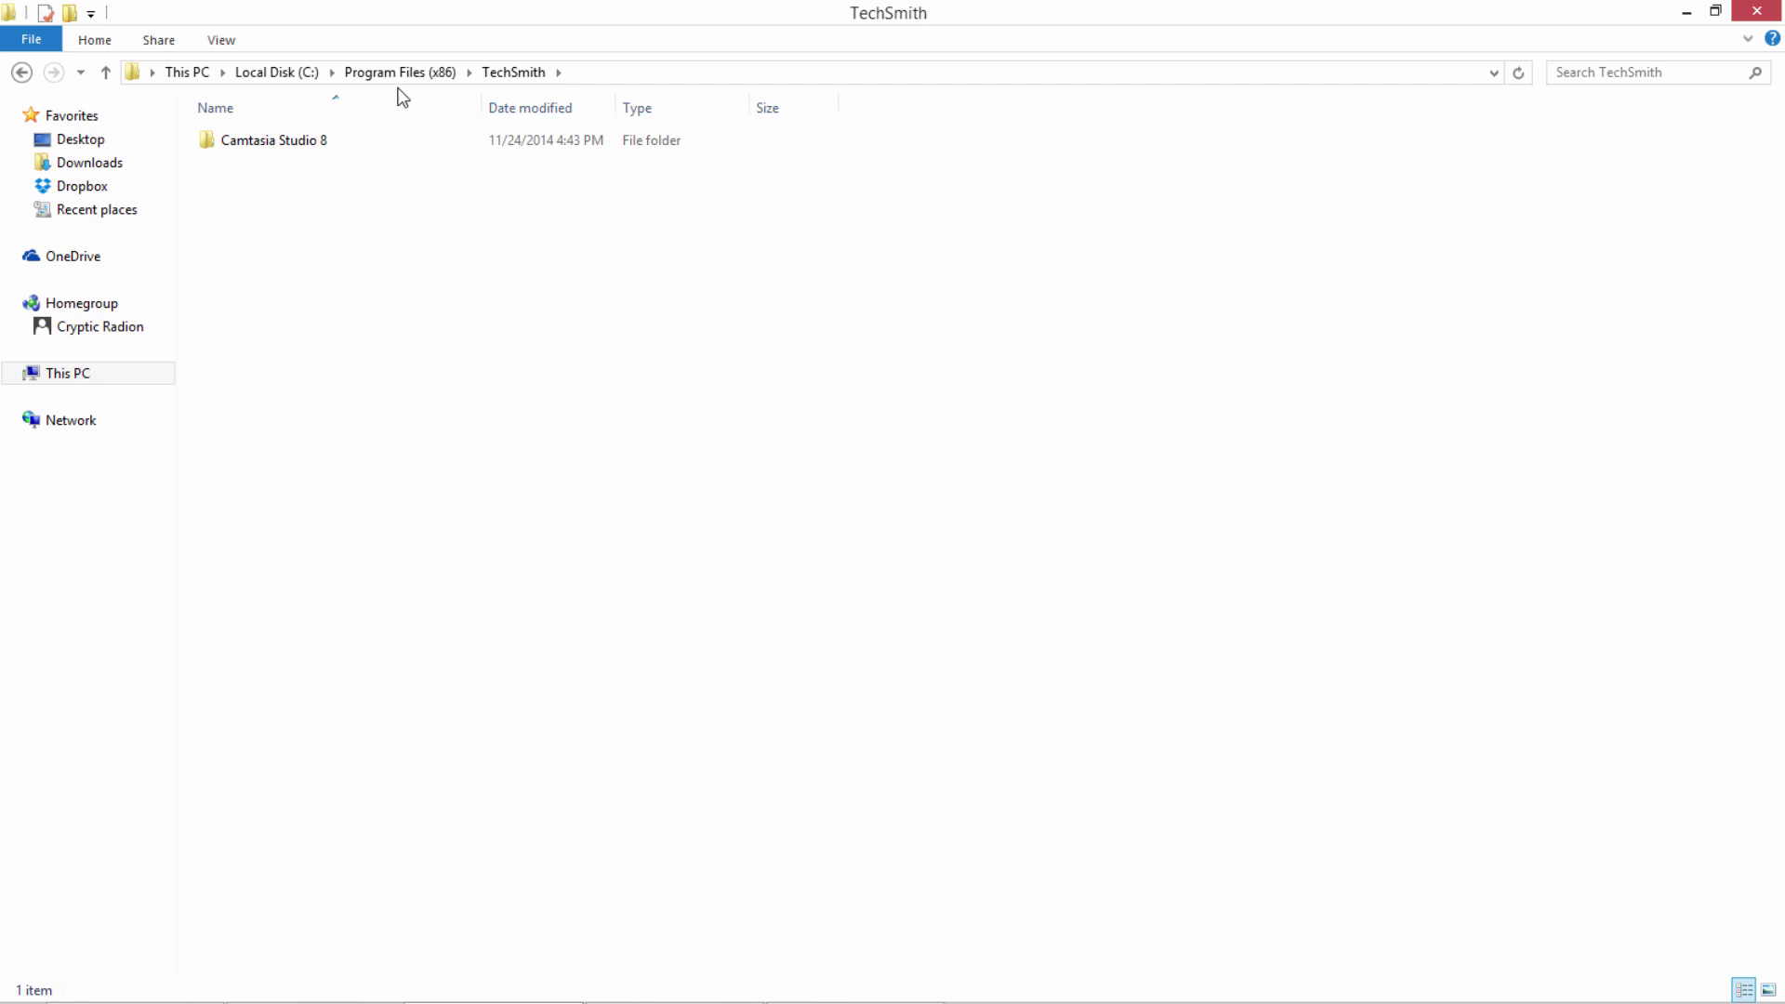
click(400, 73)
scroll(389, 648, up, 1)
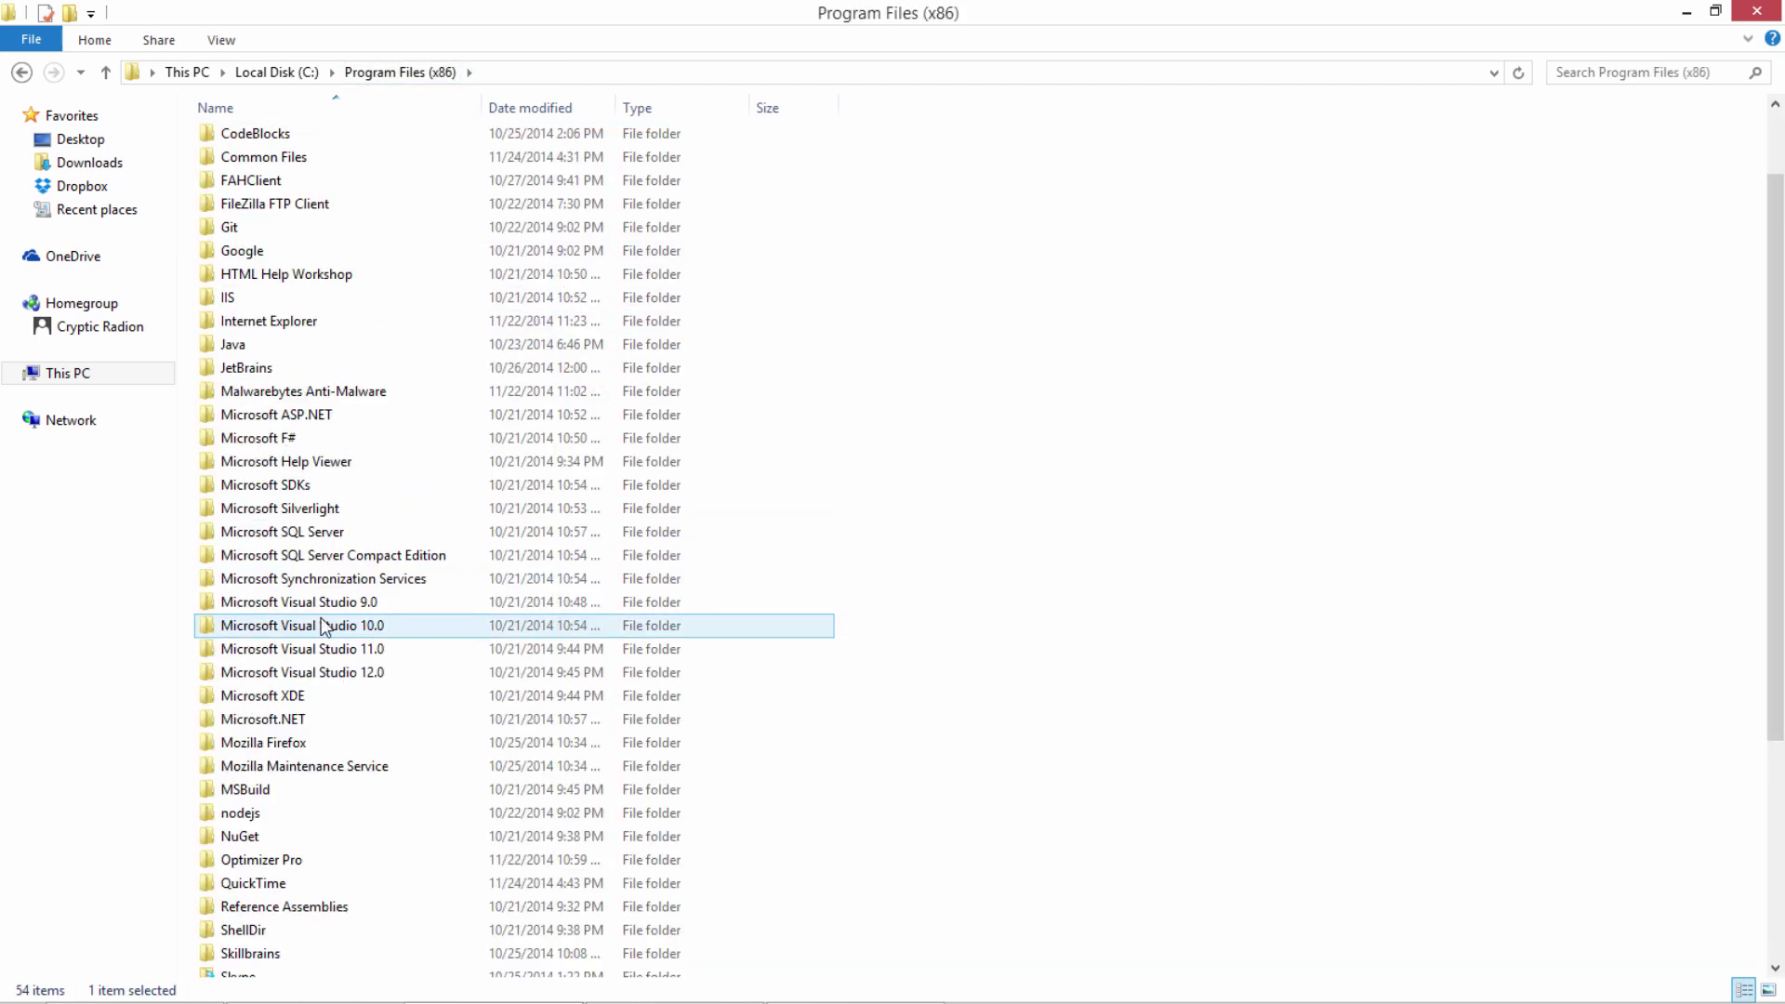
scroll(320, 837, down, 4)
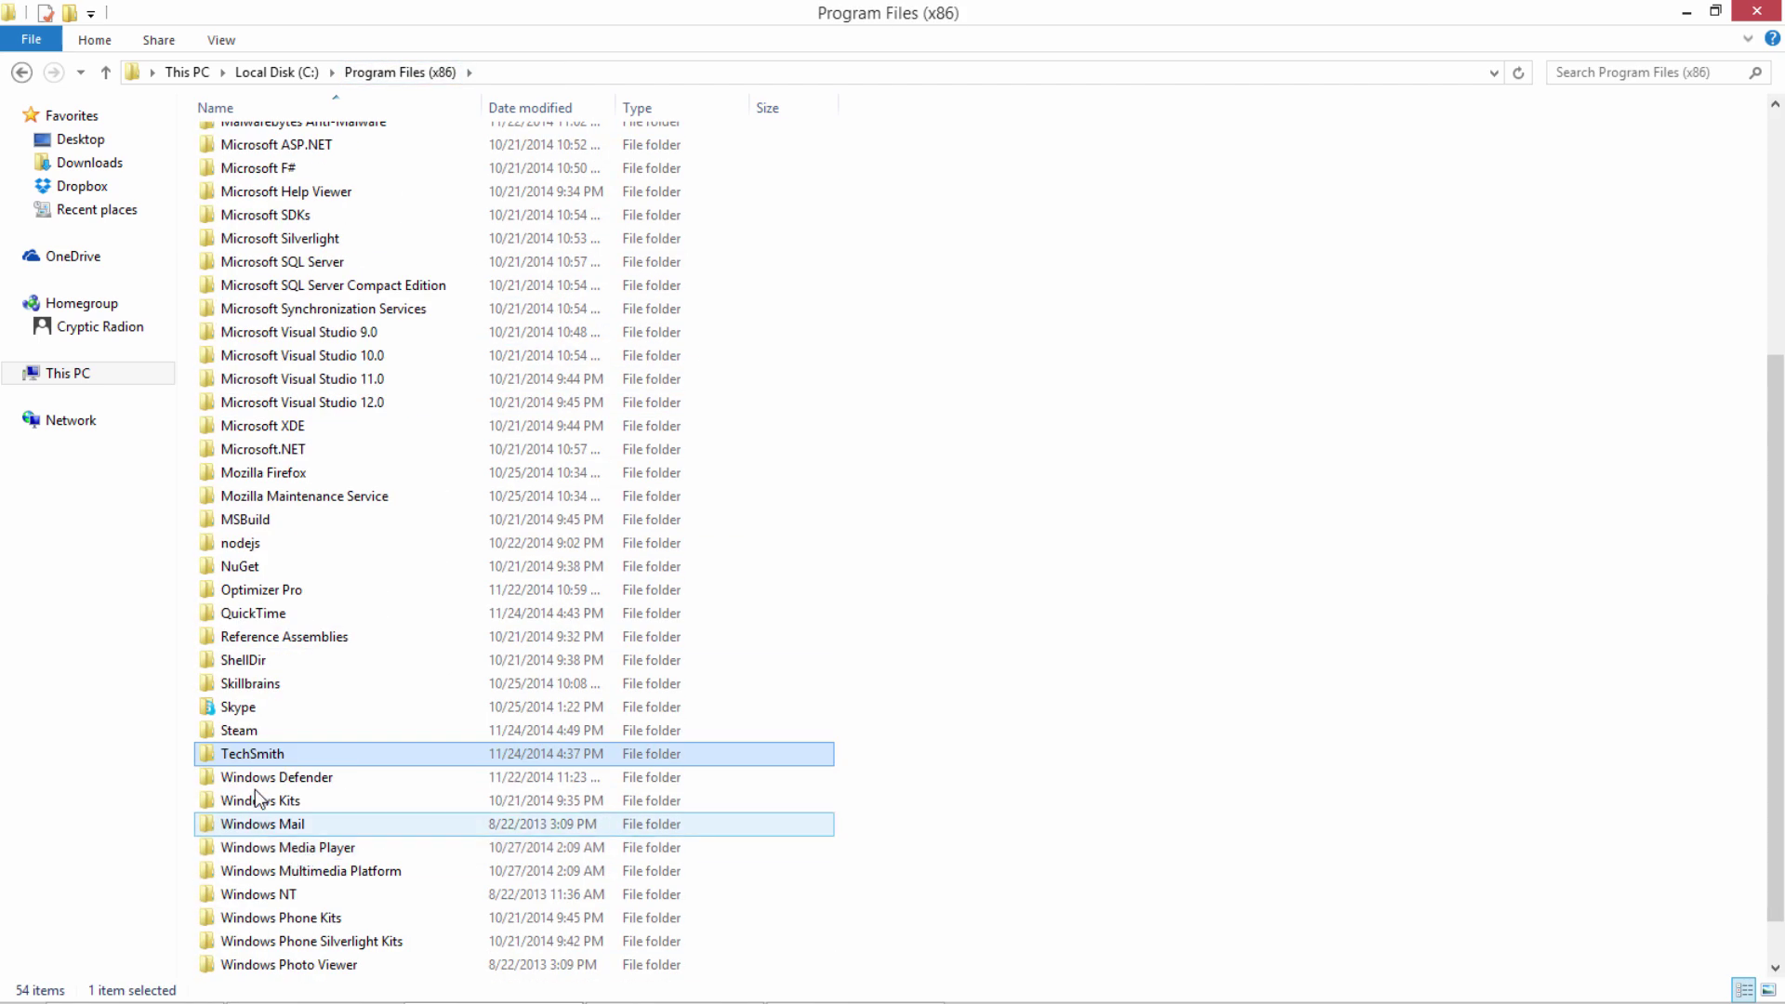
Go through Steam > steamapps > common into the Call of Duty World at War folder and scroll its 59 items
double_click(239, 731)
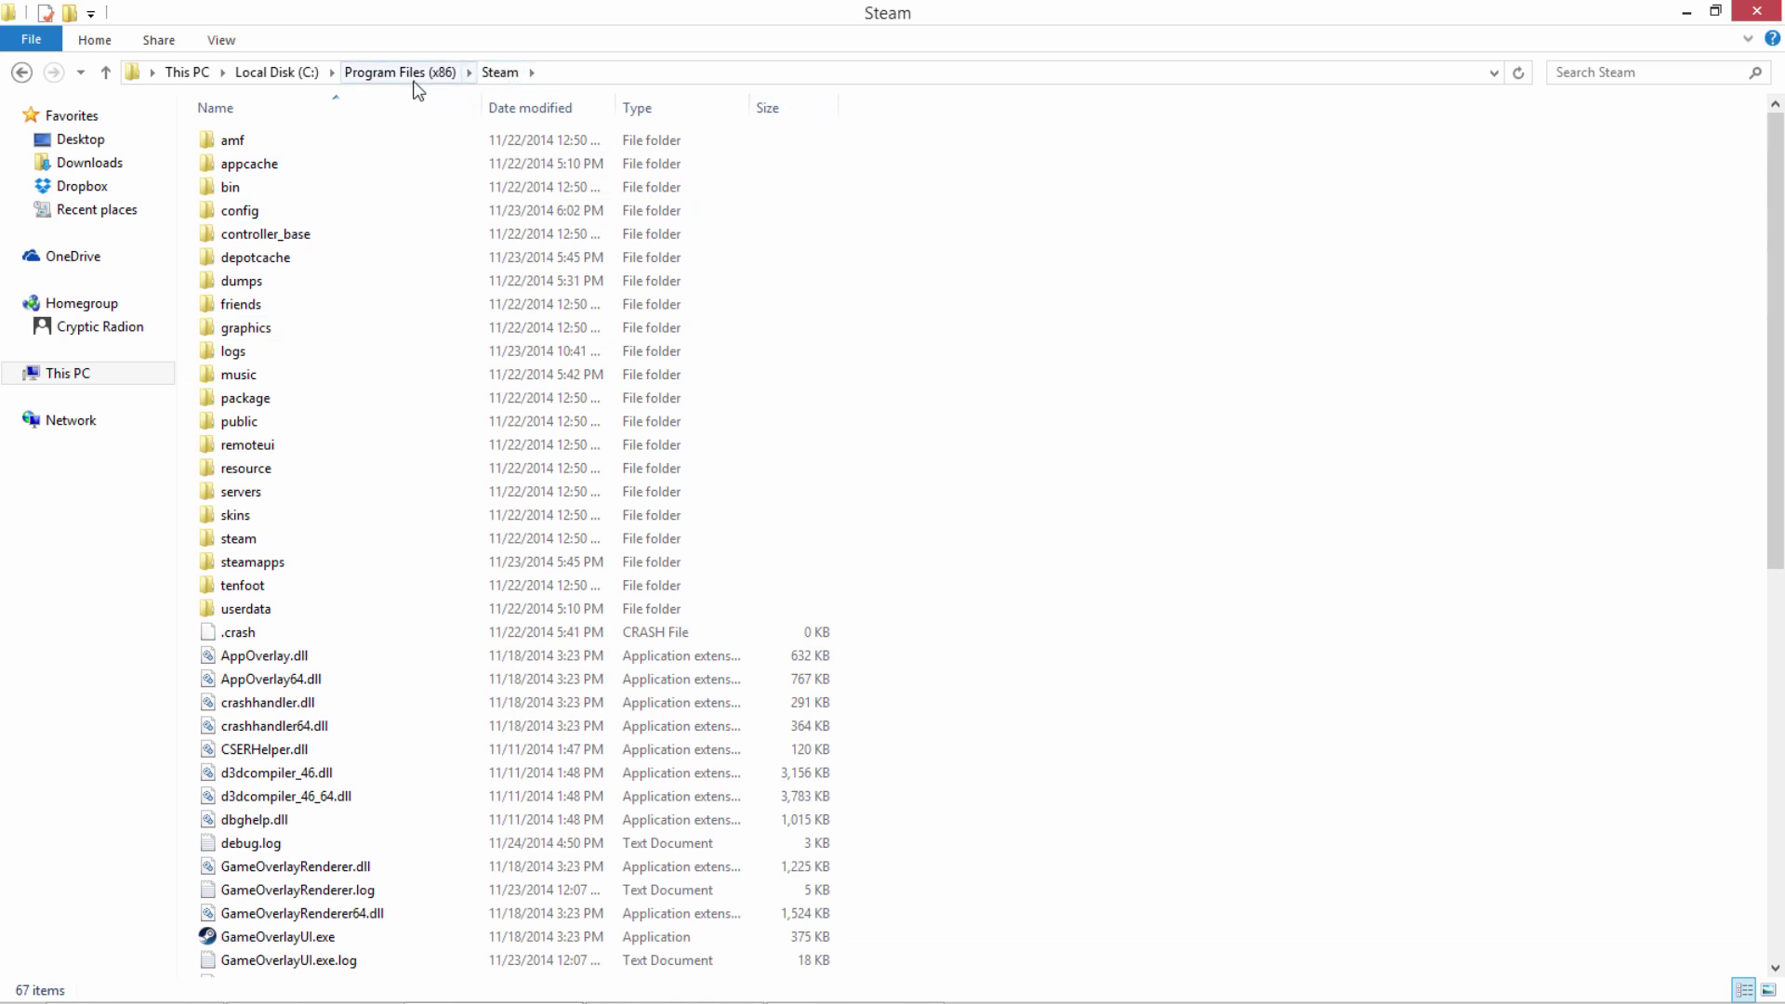
double_click(315, 569)
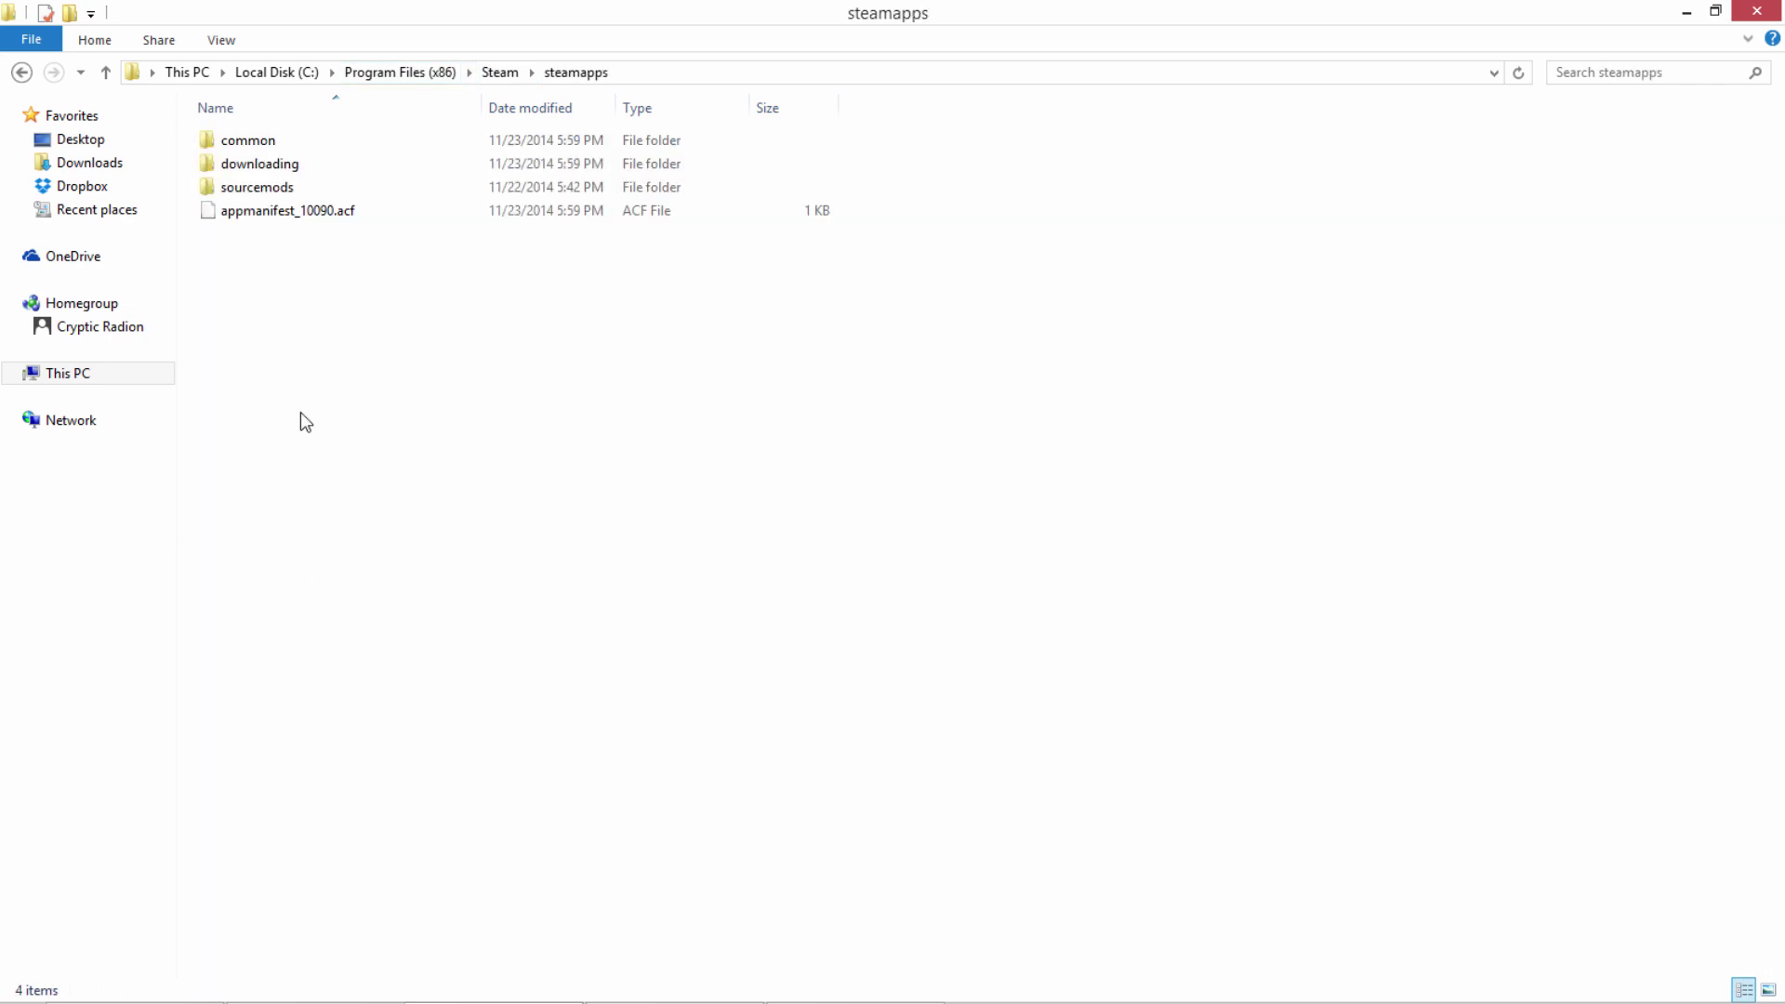
double_click(286, 142)
double_click(289, 149)
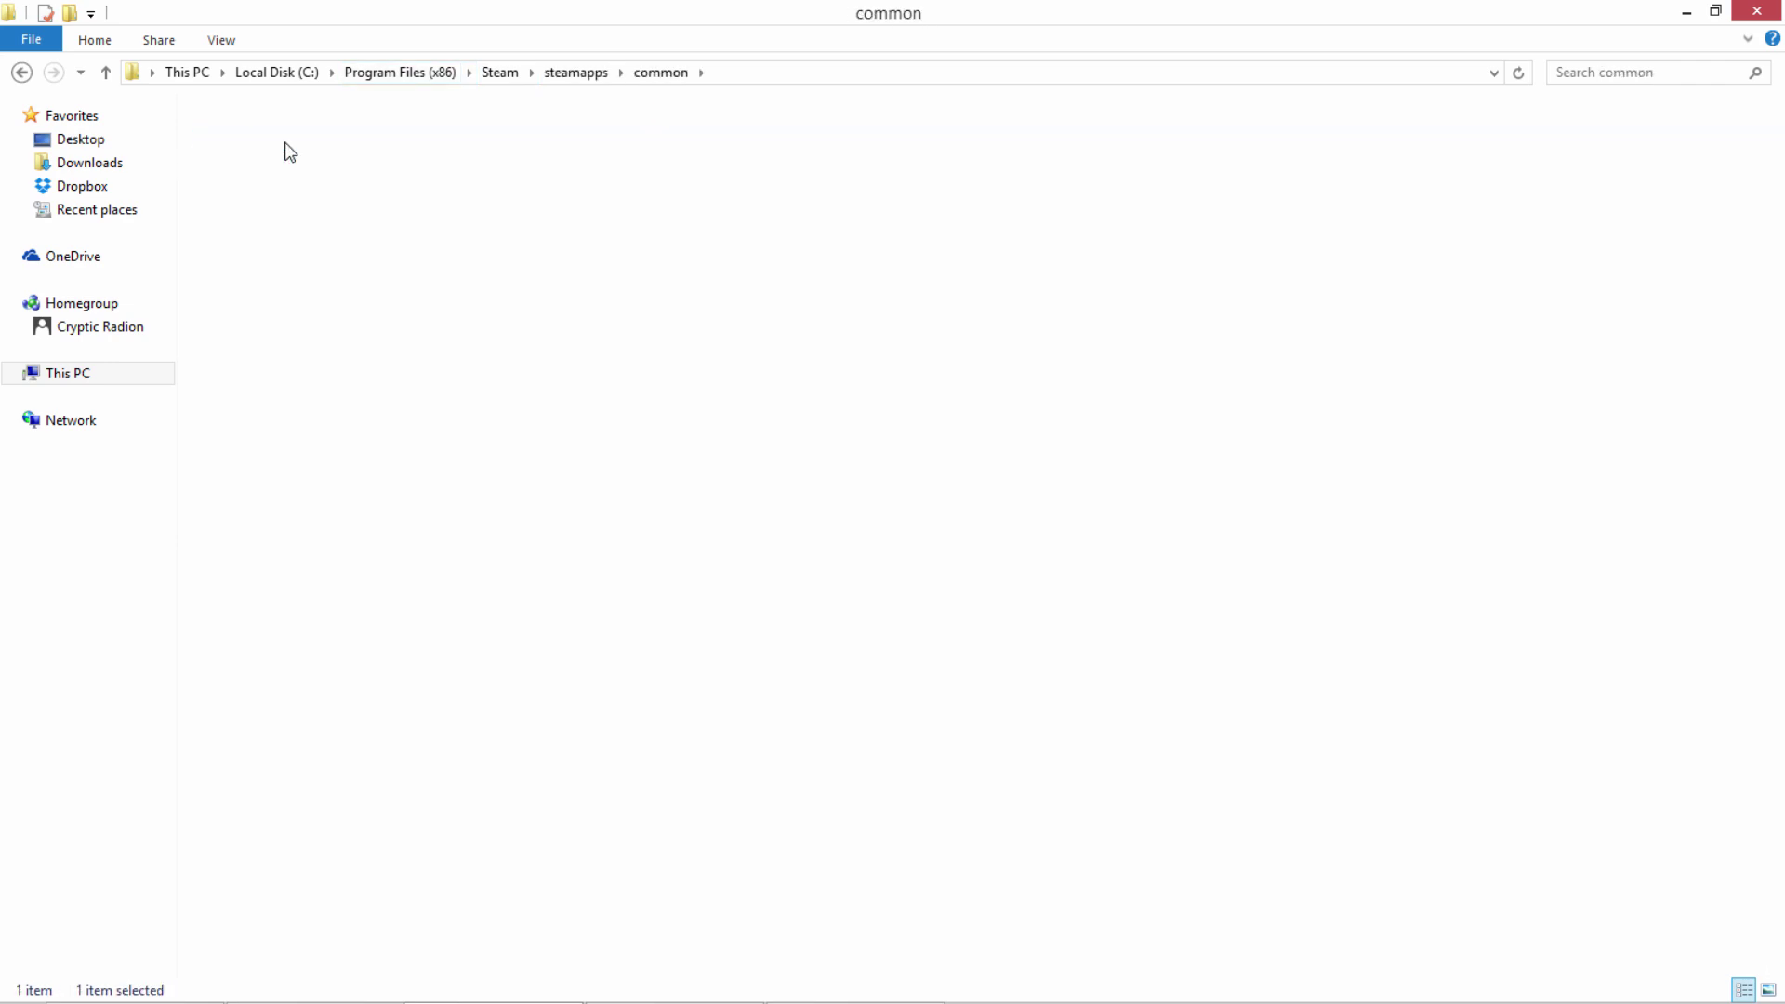
scroll(348, 382, down, 7)
scroll(351, 383, down, 1)
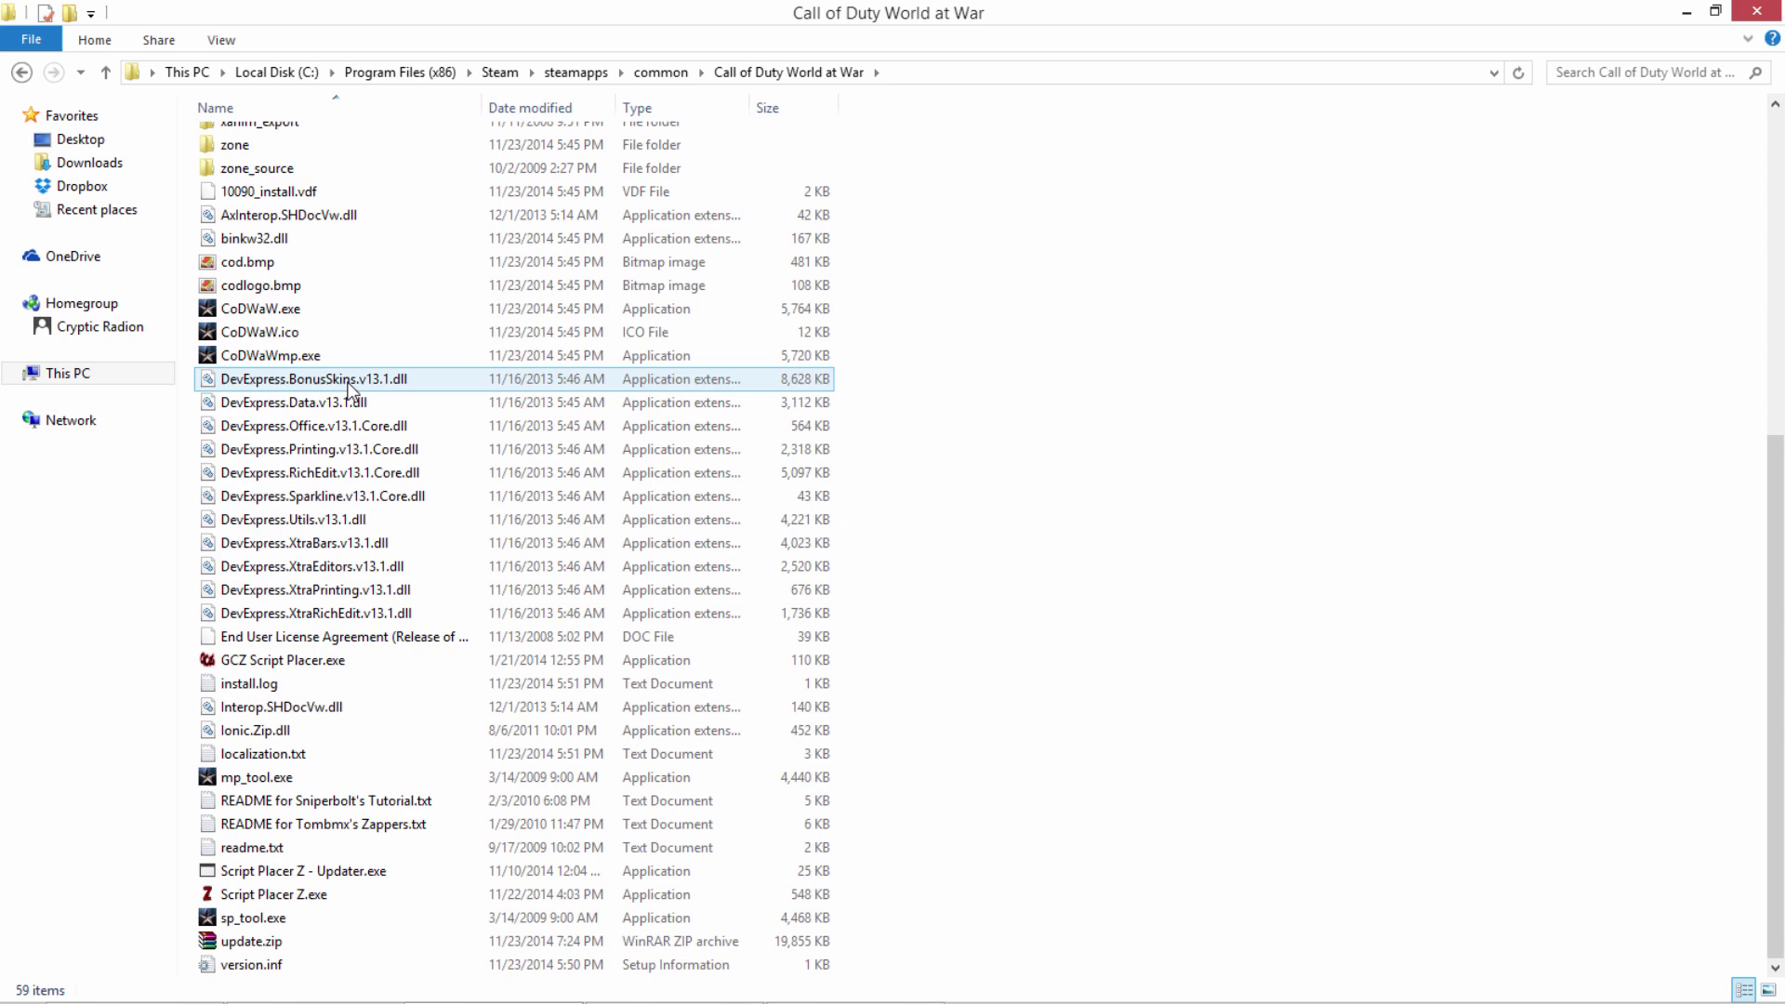
scroll(353, 400, up, 8)
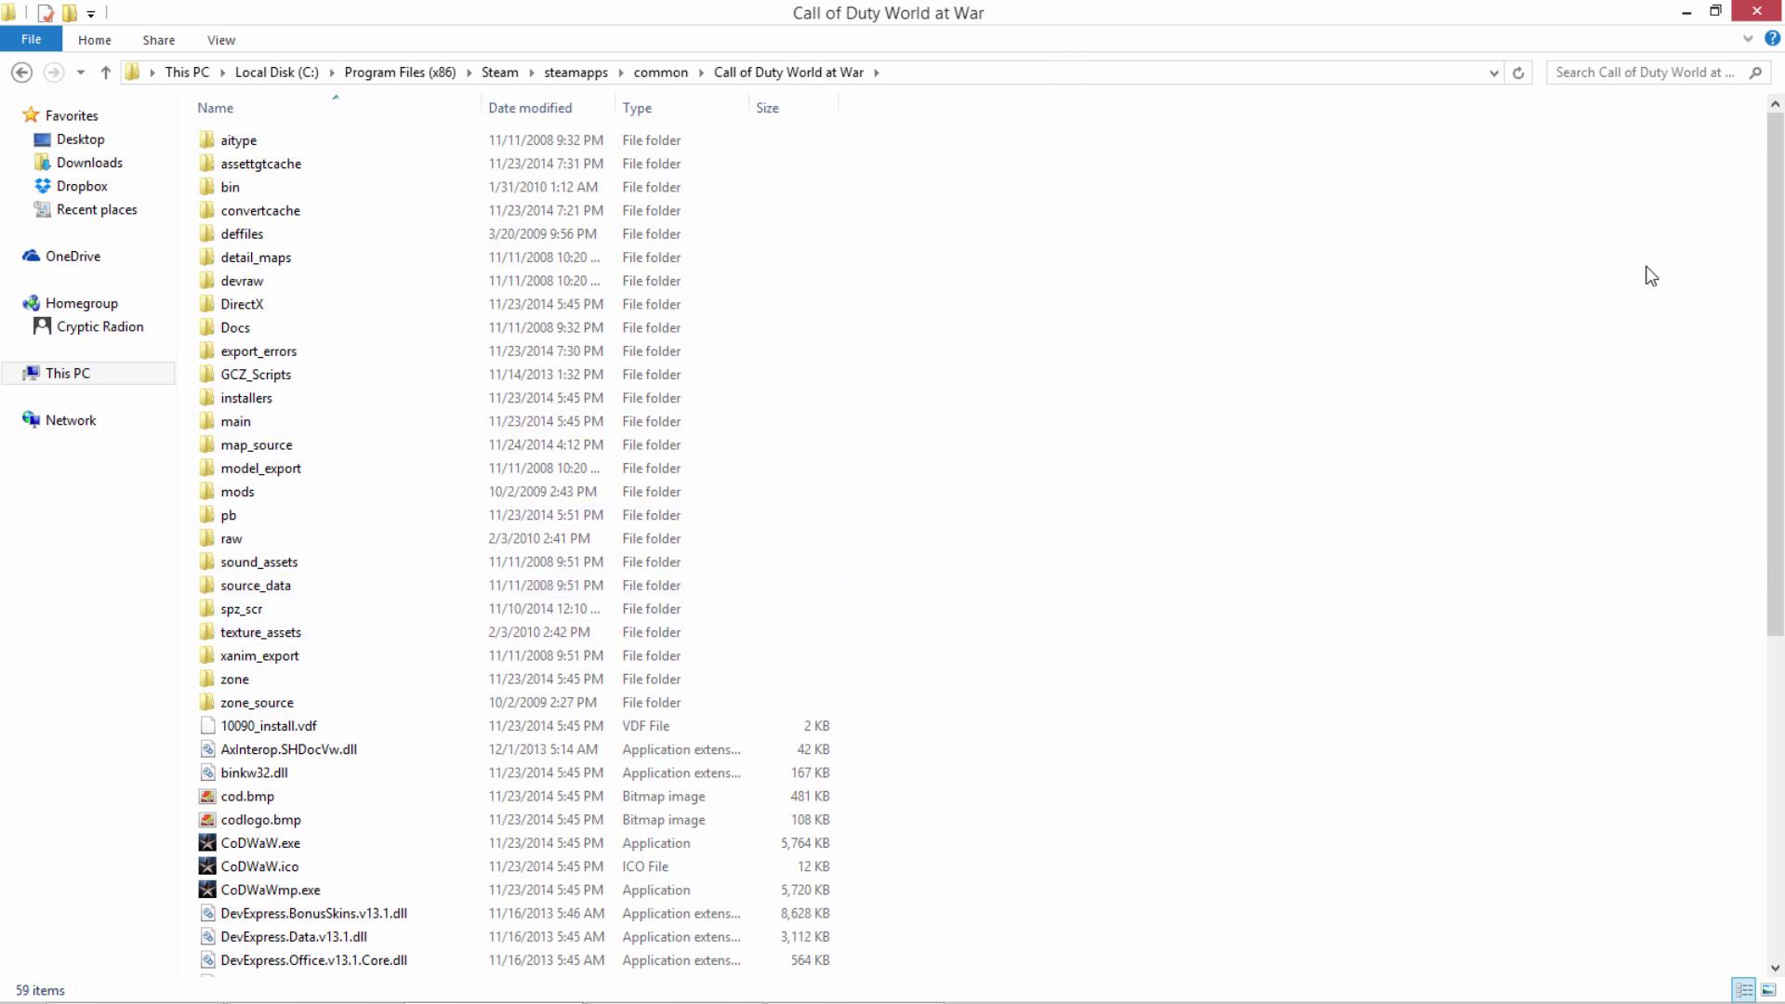
drag(1664, 263, 1216, 549)
double_click(387, 421)
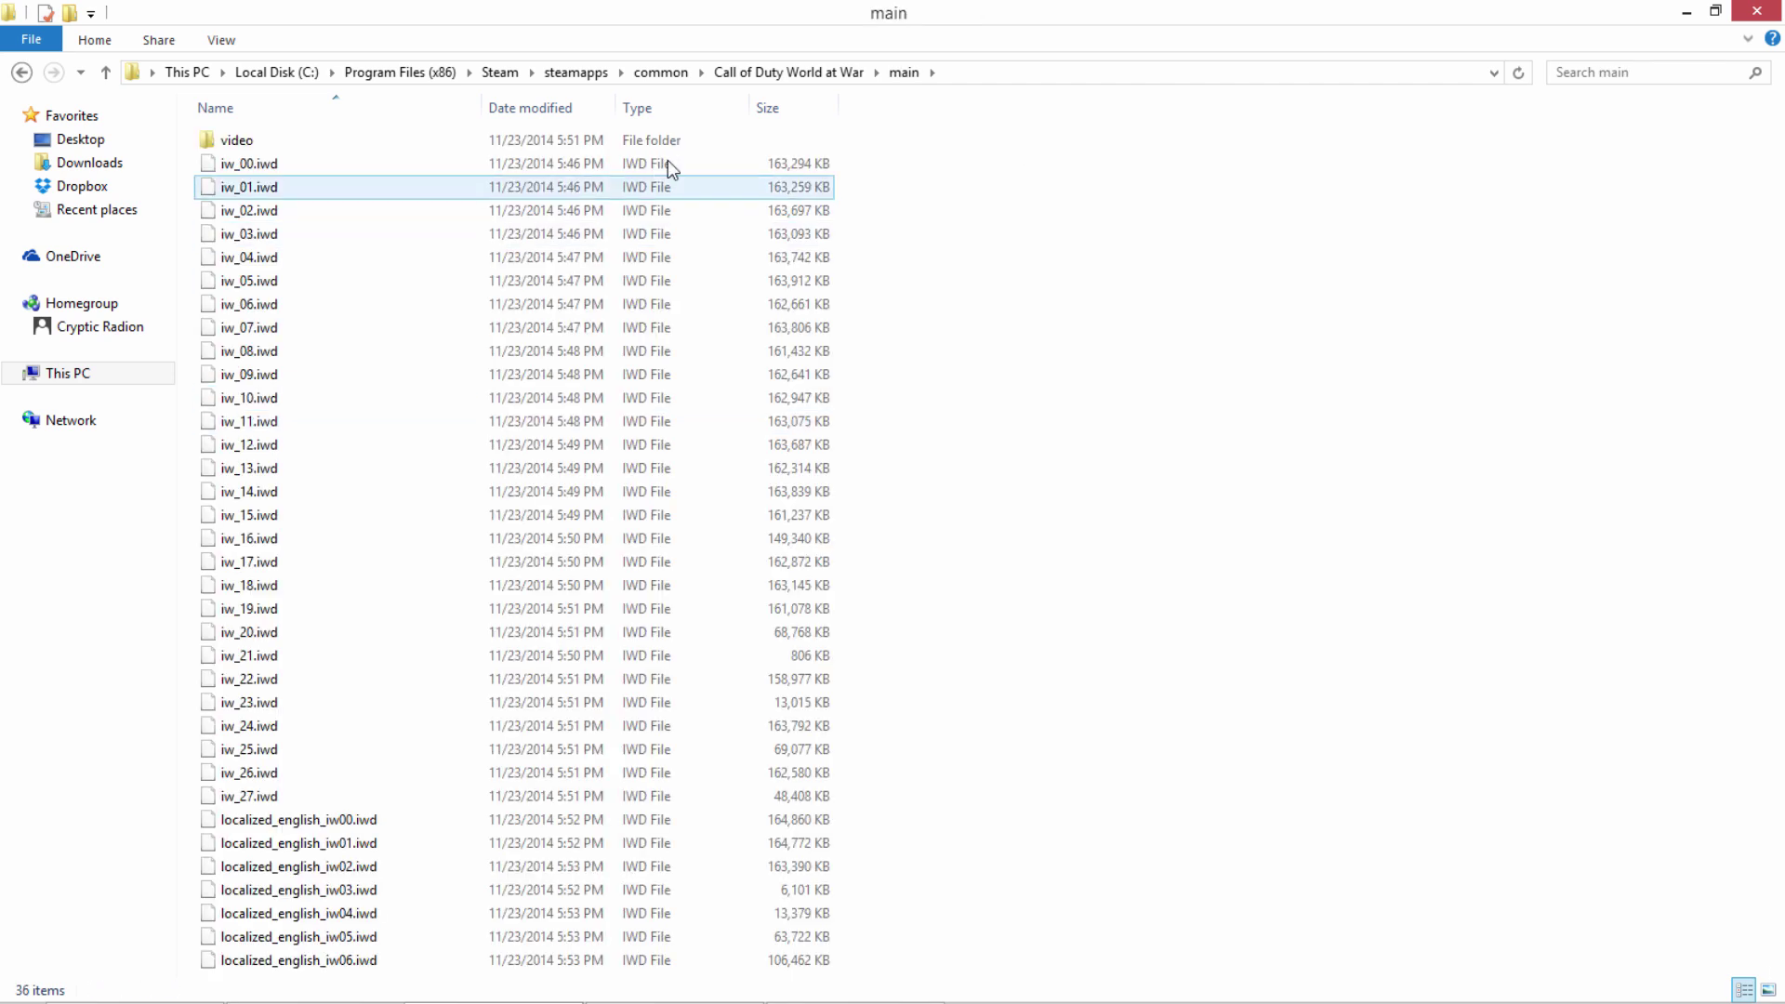
click(792, 73)
double_click(387, 558)
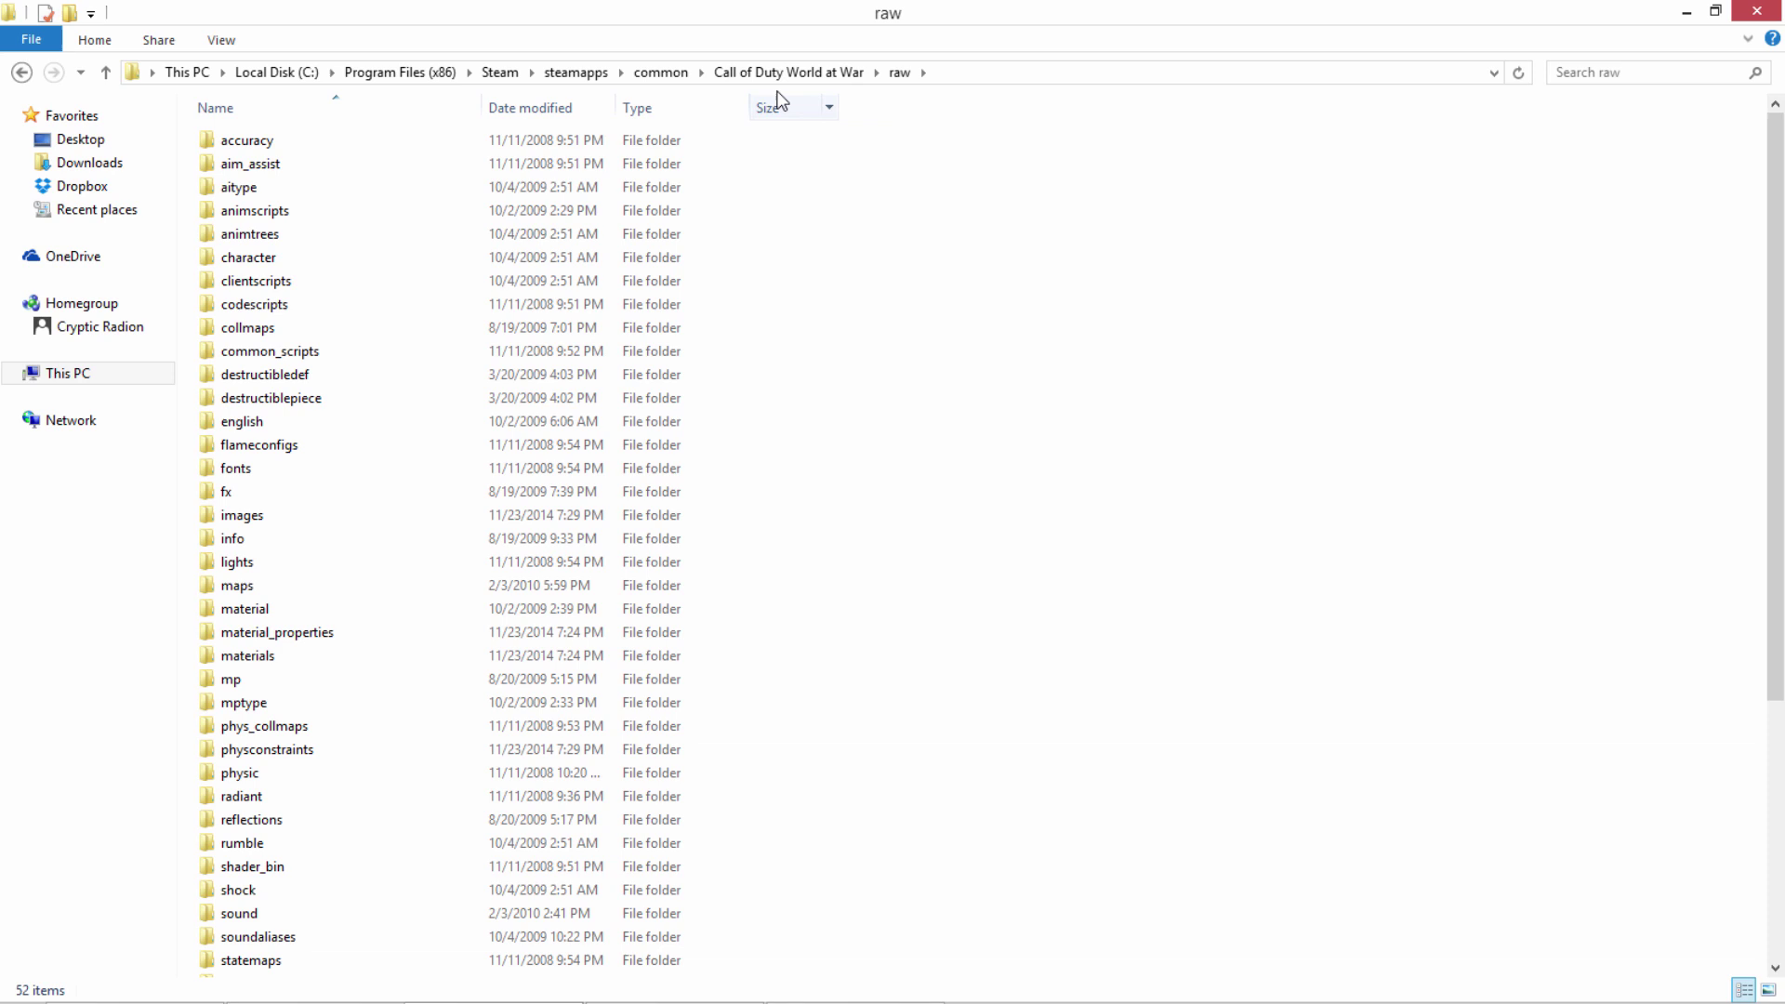
click(788, 73)
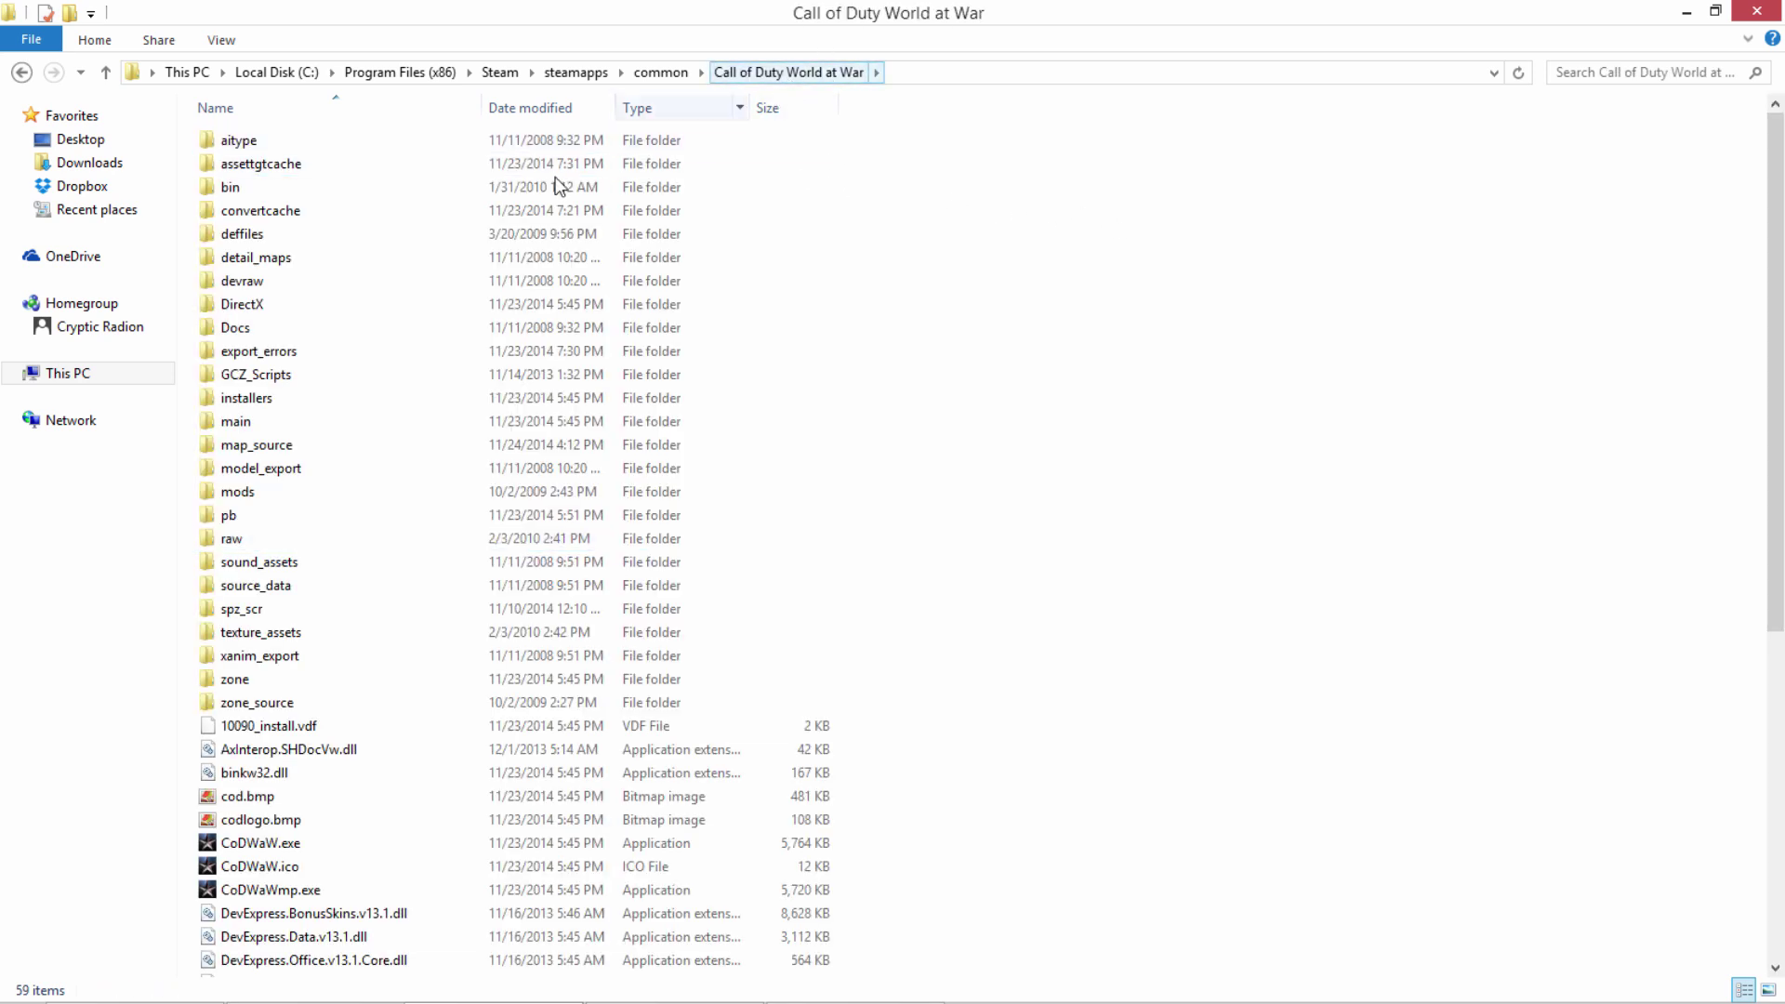
click(218, 193)
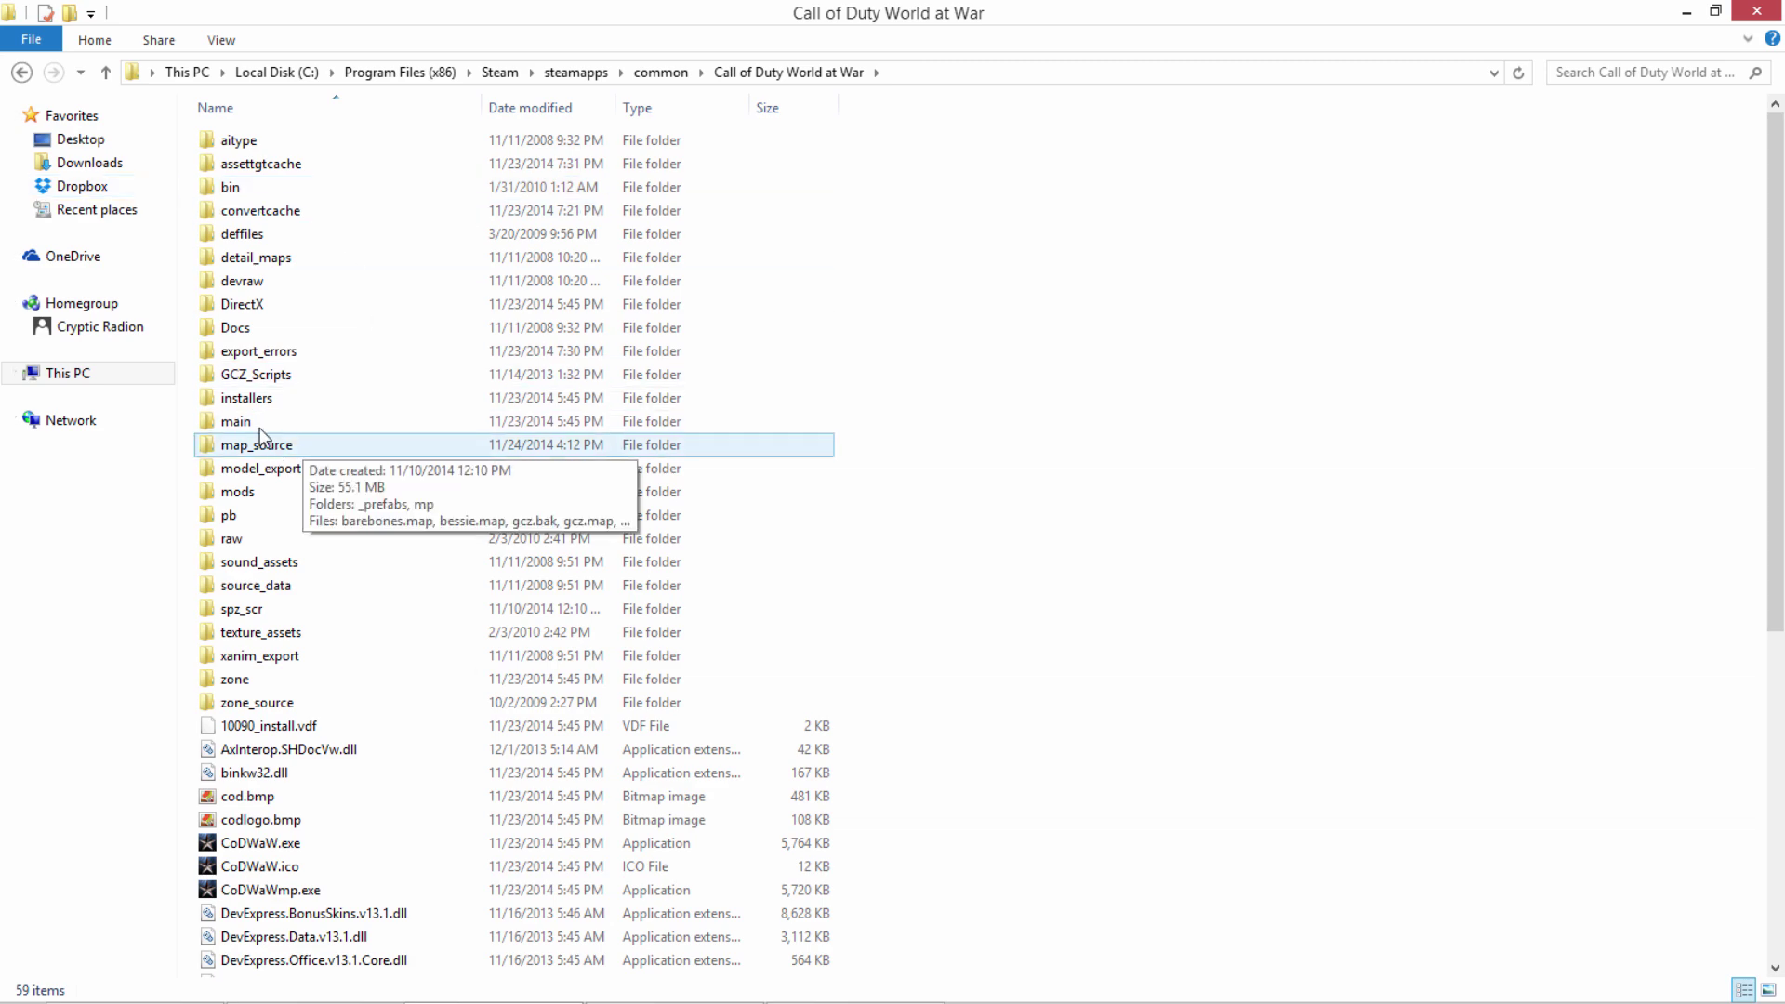
click(369, 212)
scroll(500, 637, down, 8)
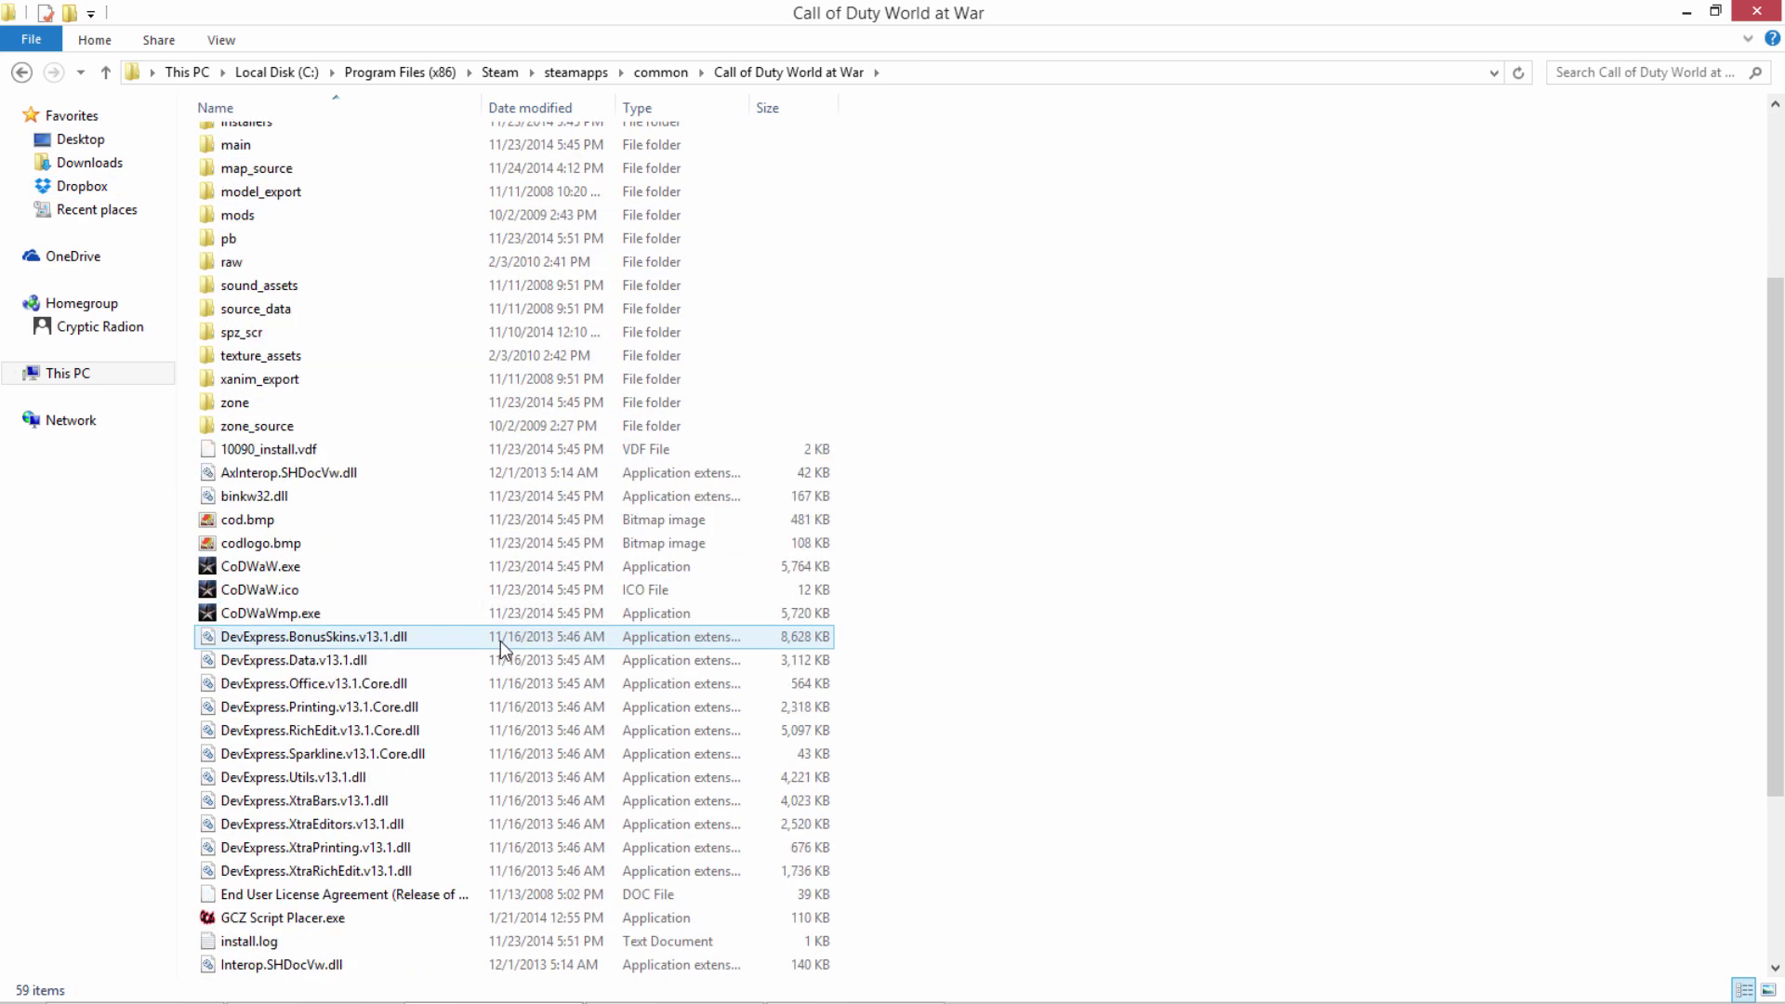
scroll(490, 651, up, 8)
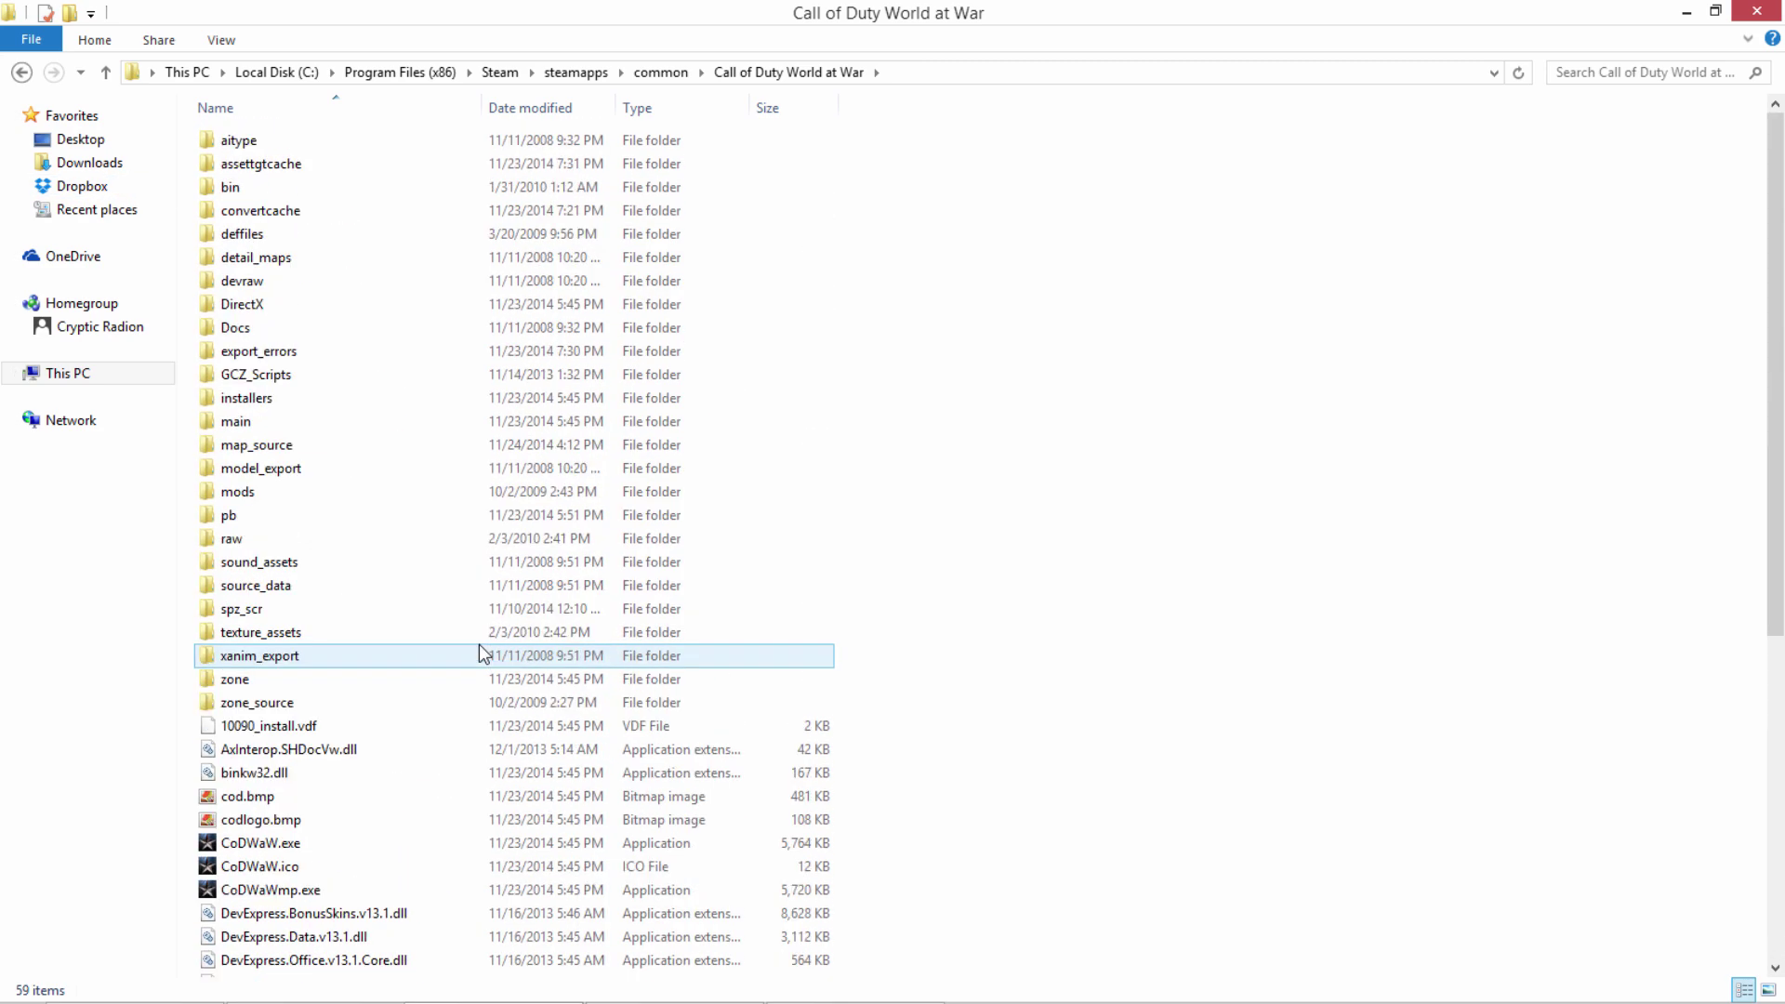